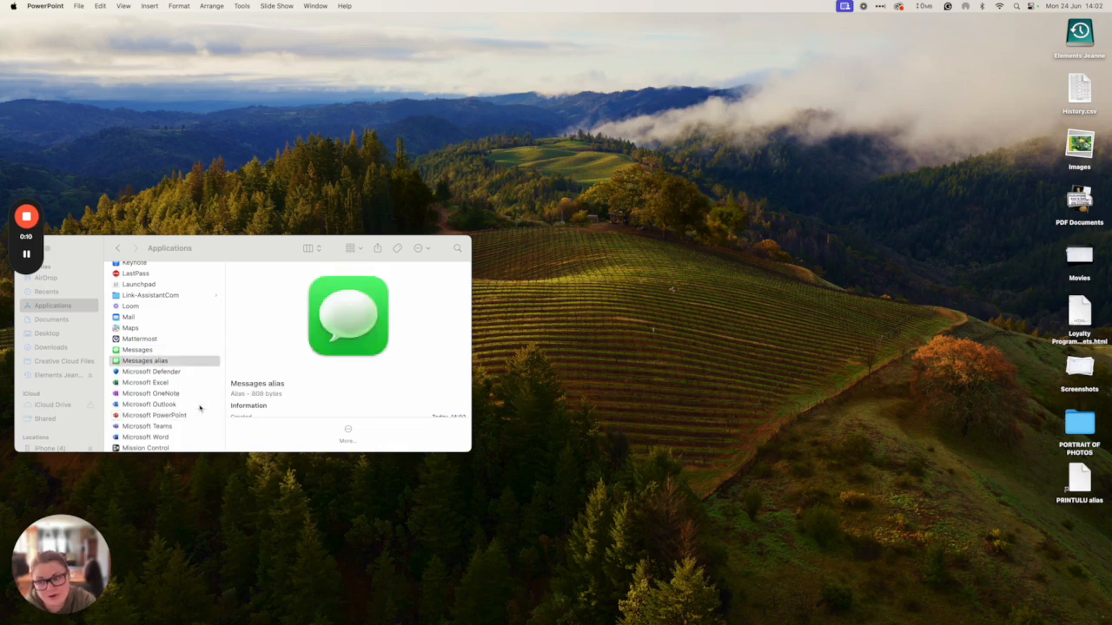
- Launch Microsoft PowerPoint from the Finder Applications folder
left_click(183, 418)
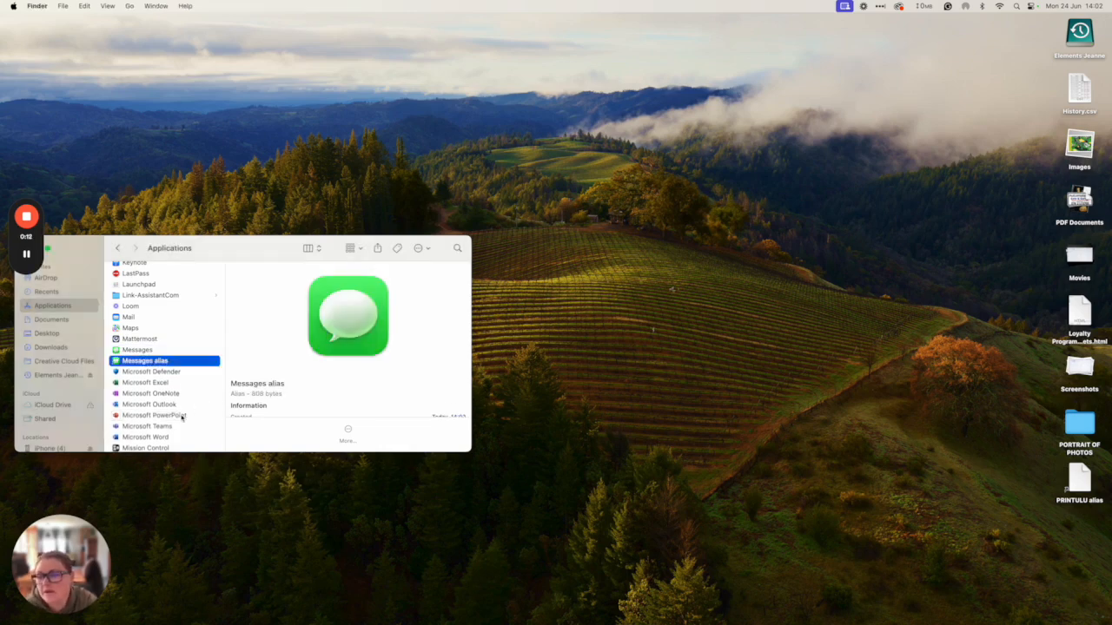
double_click(183, 417)
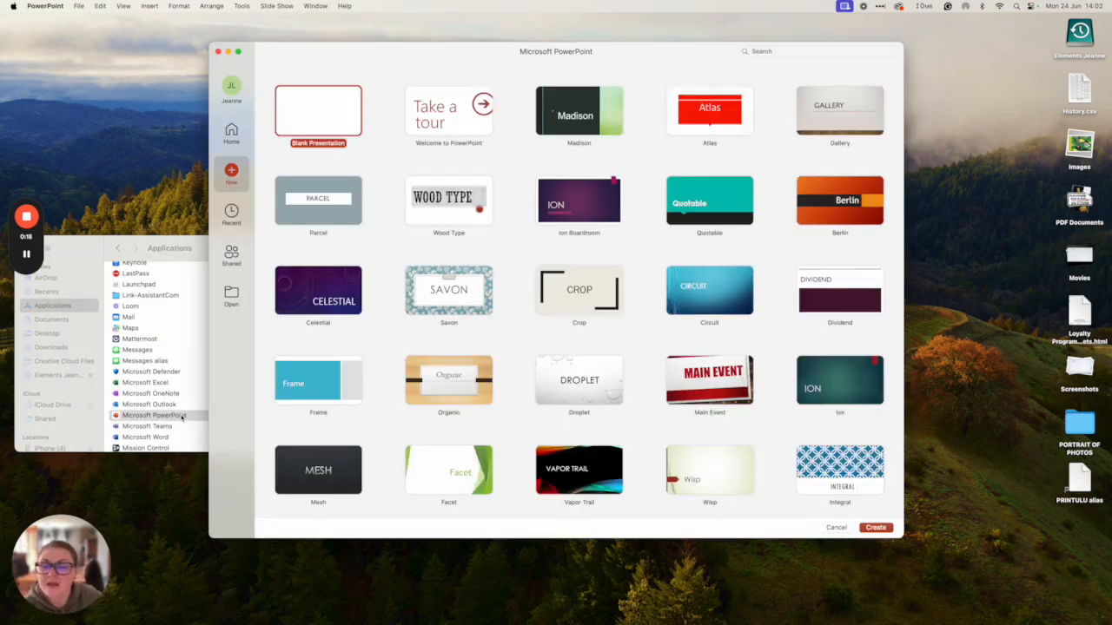
- Create a new blank presentation with a single title slide
left_click(864, 528)
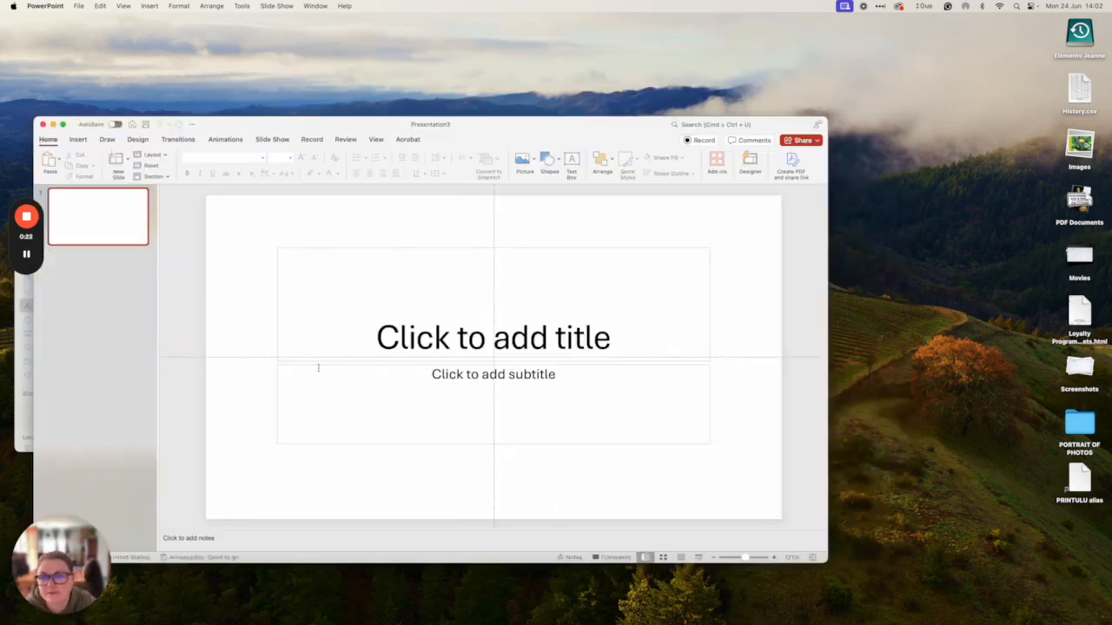
left_click(79, 6)
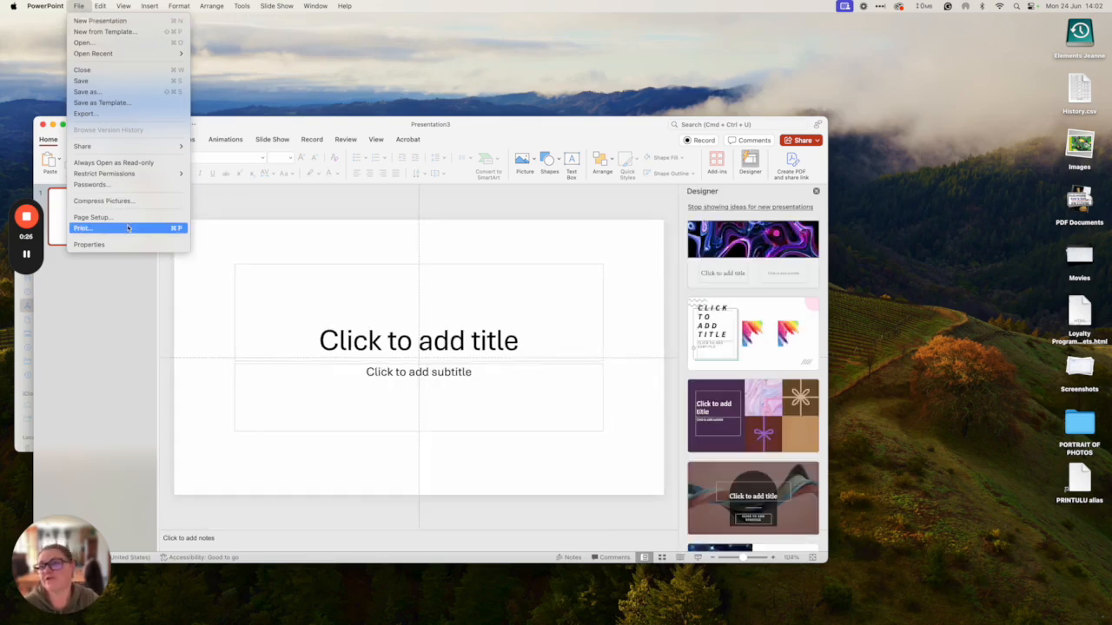
- Resize the slide to a custom 9.6 × 5.4 cm card size, scaling content to fit
left_click(94, 217)
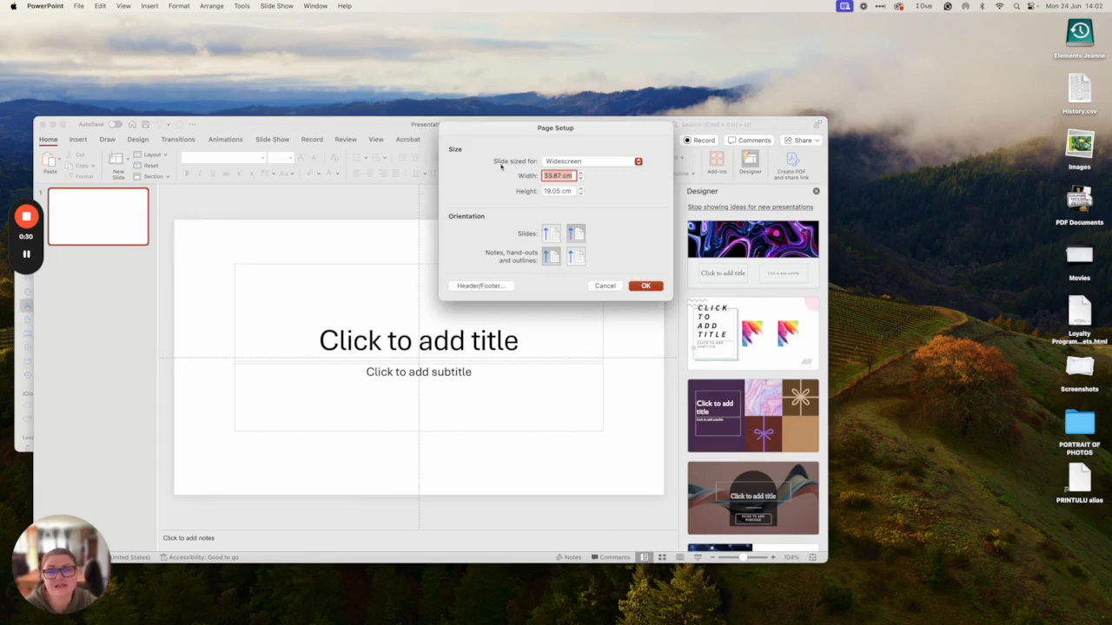
left_click(578, 161)
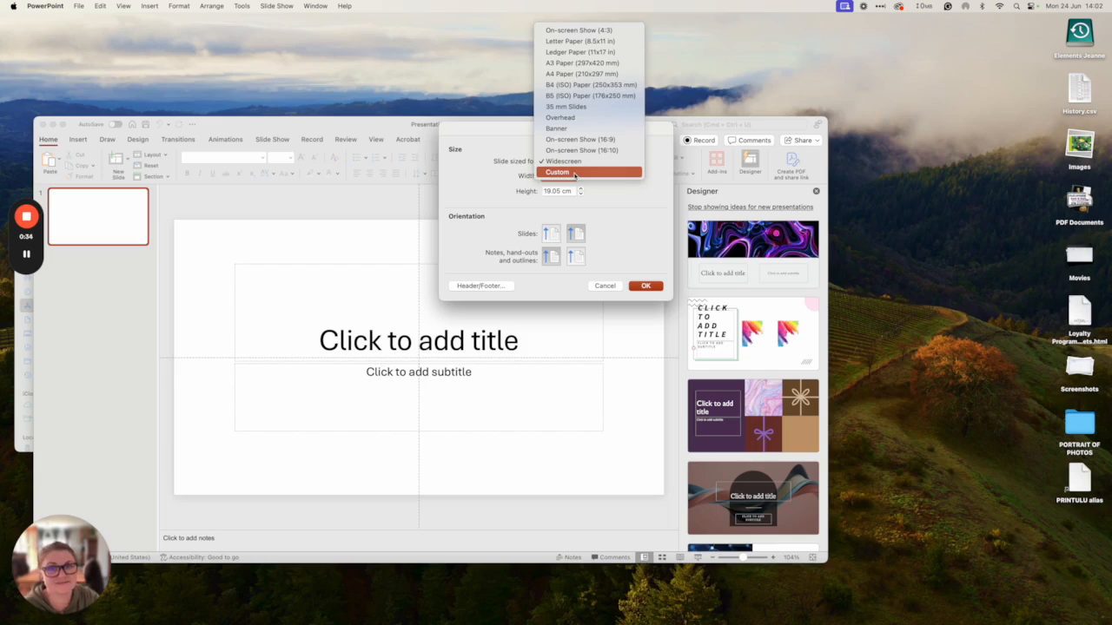
left_click(575, 173)
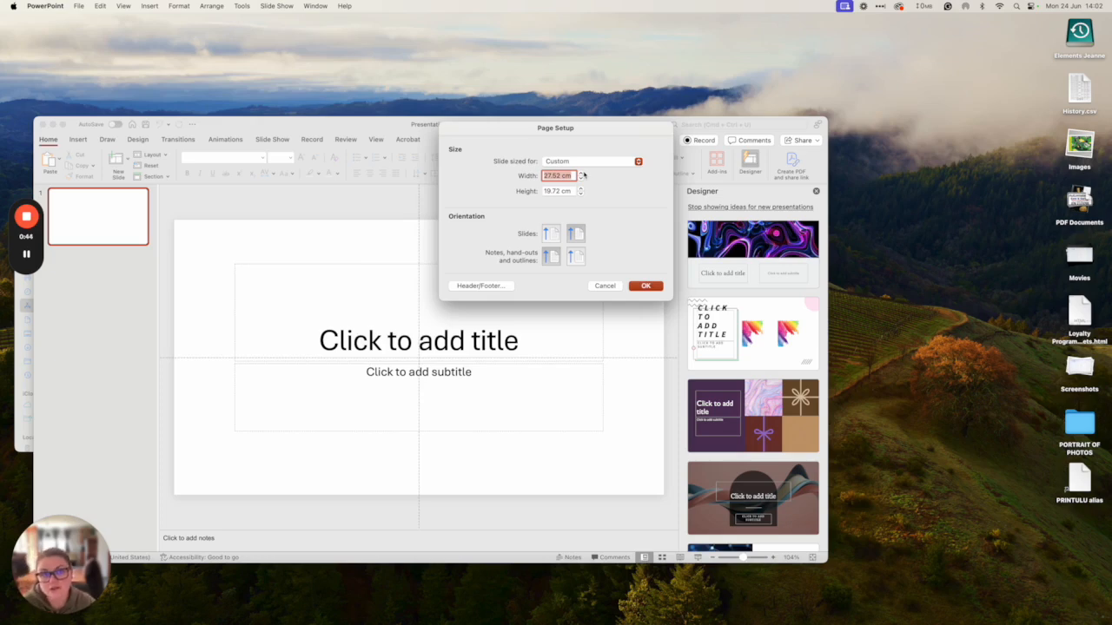
type("8")
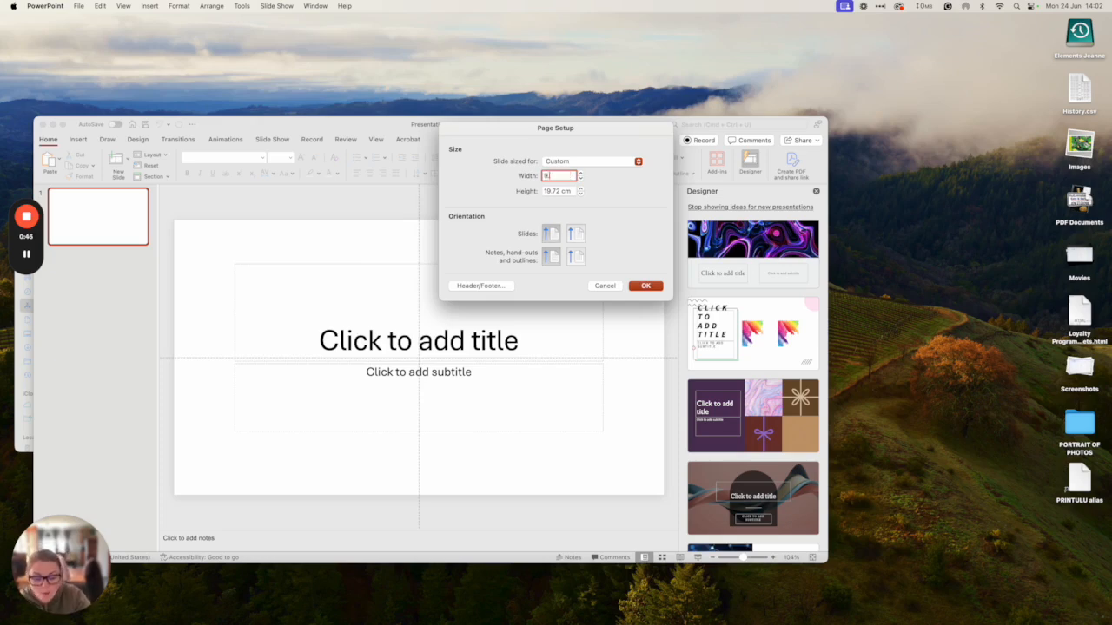
type(".6")
key("Tab")
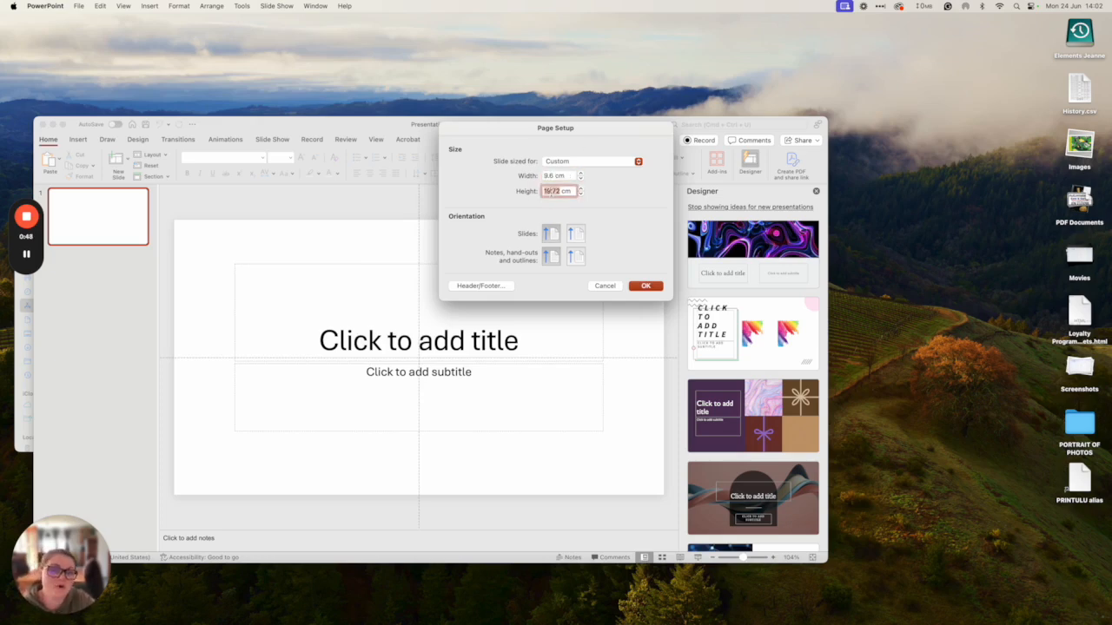
type("5.4")
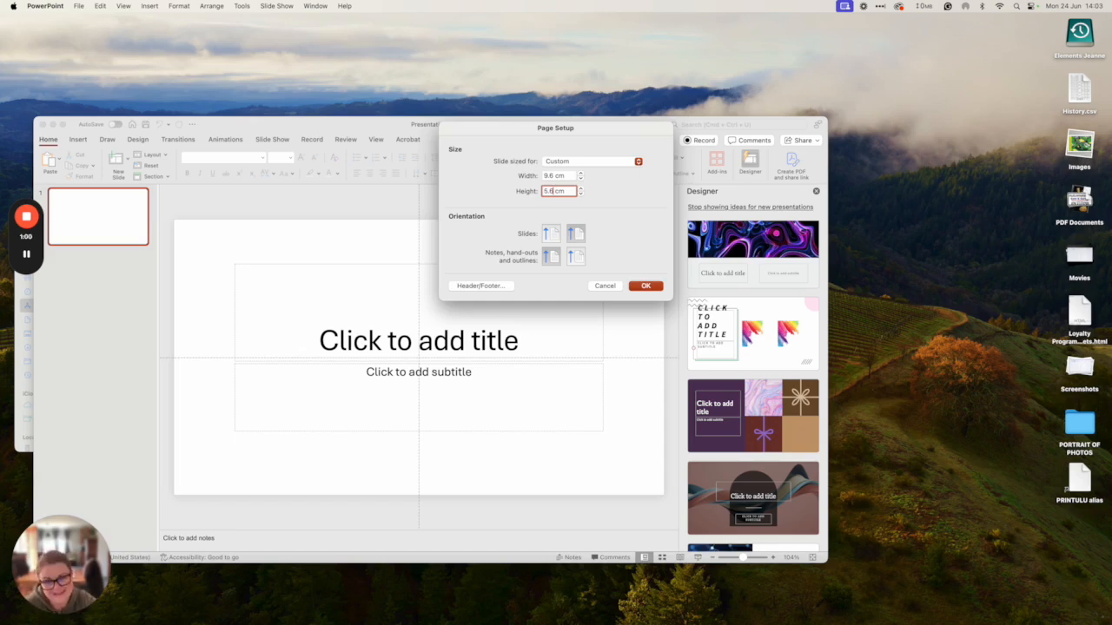
left_click(644, 285)
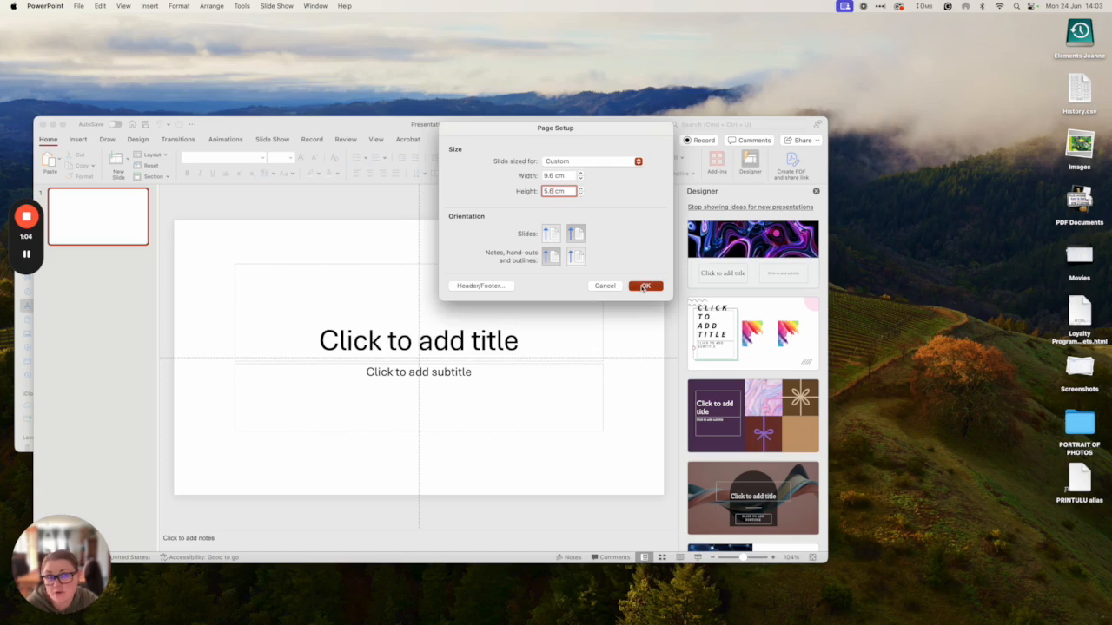
left_click(544, 245)
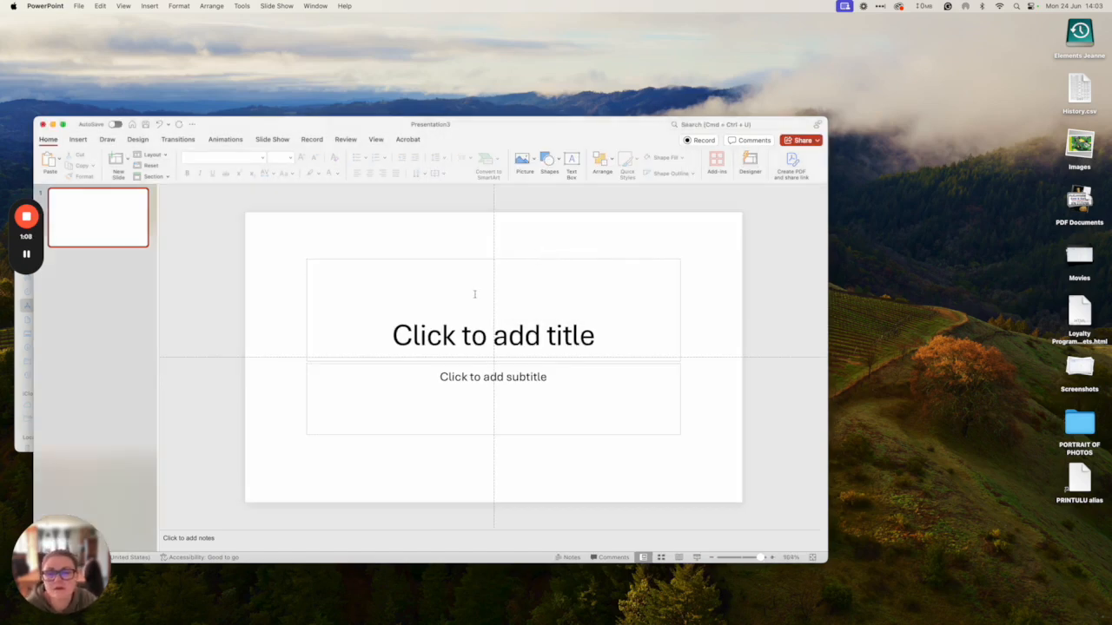
- Delete the title and subtitle placeholders from the slide
left_click(474, 294)
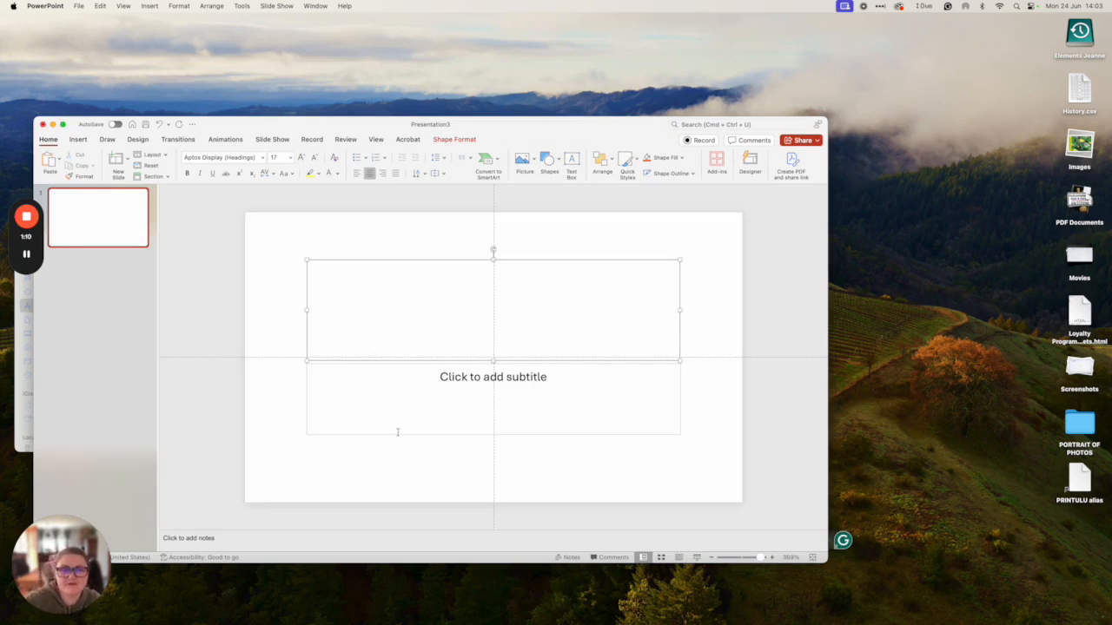
left_click(471, 415)
left_click(429, 325)
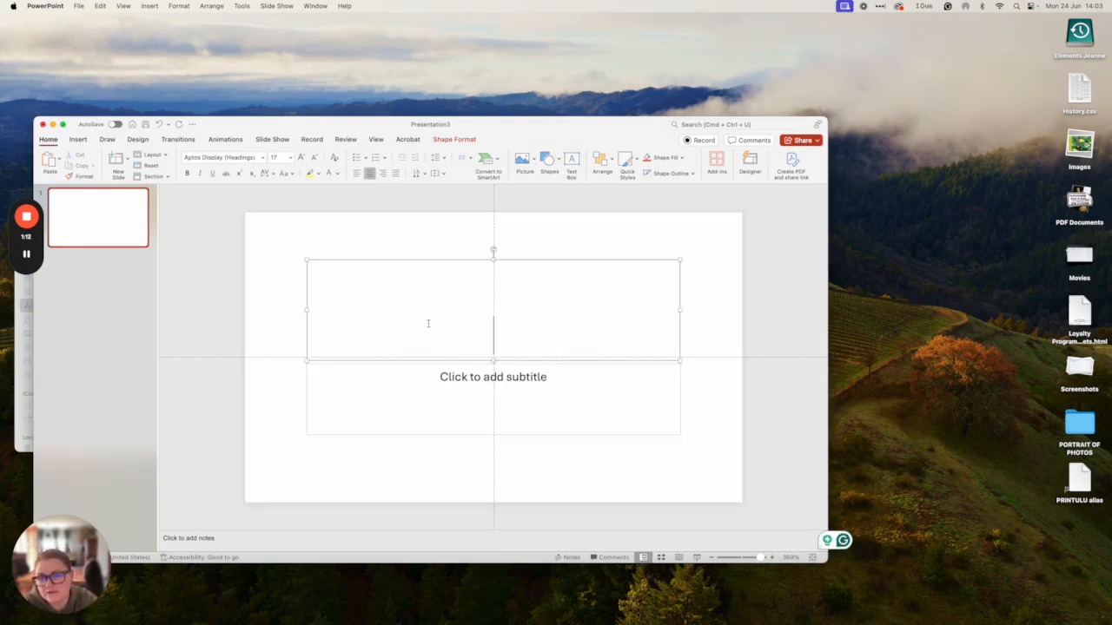
left_click(425, 260)
key("Delete")
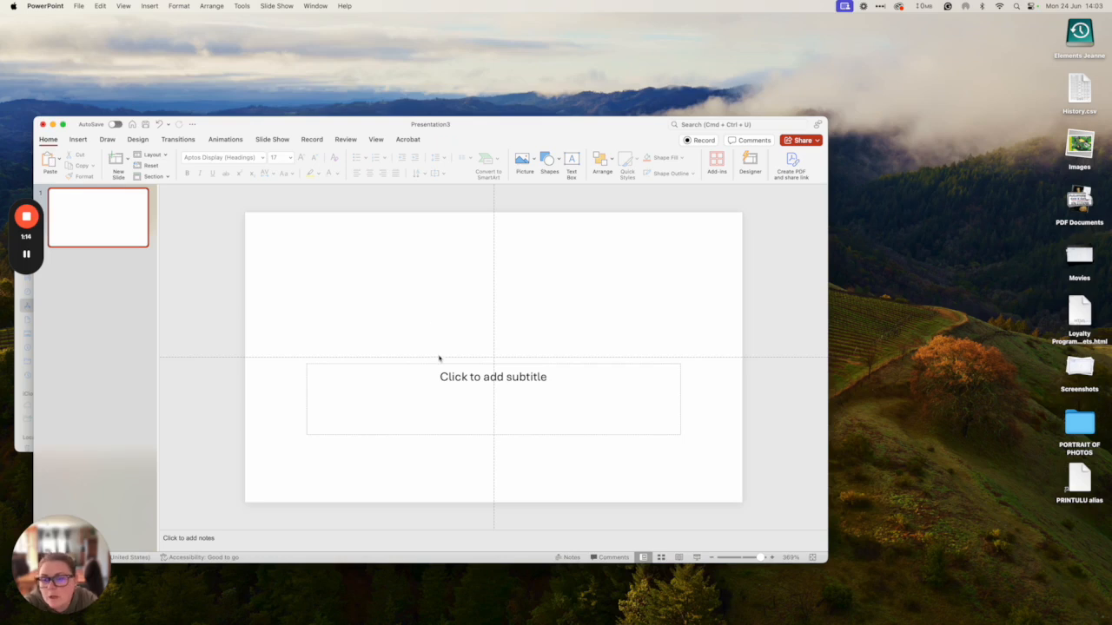
left_click(435, 363)
key("Delete")
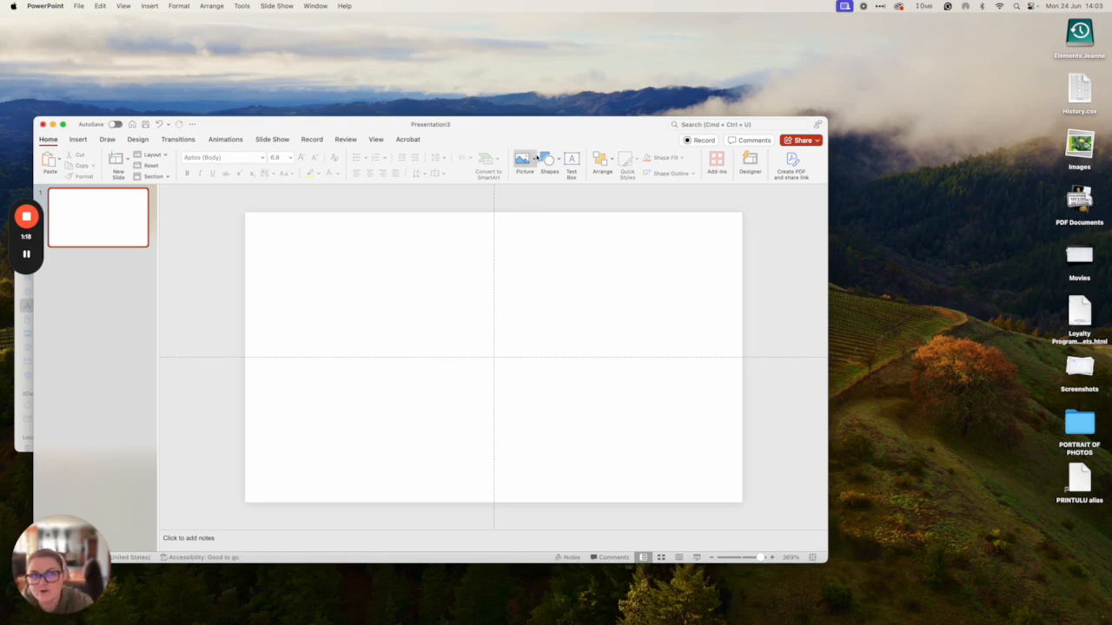
- Insert Logo.png, shrink it to about 3.4 cm square and centre it on the slide
left_click(526, 159)
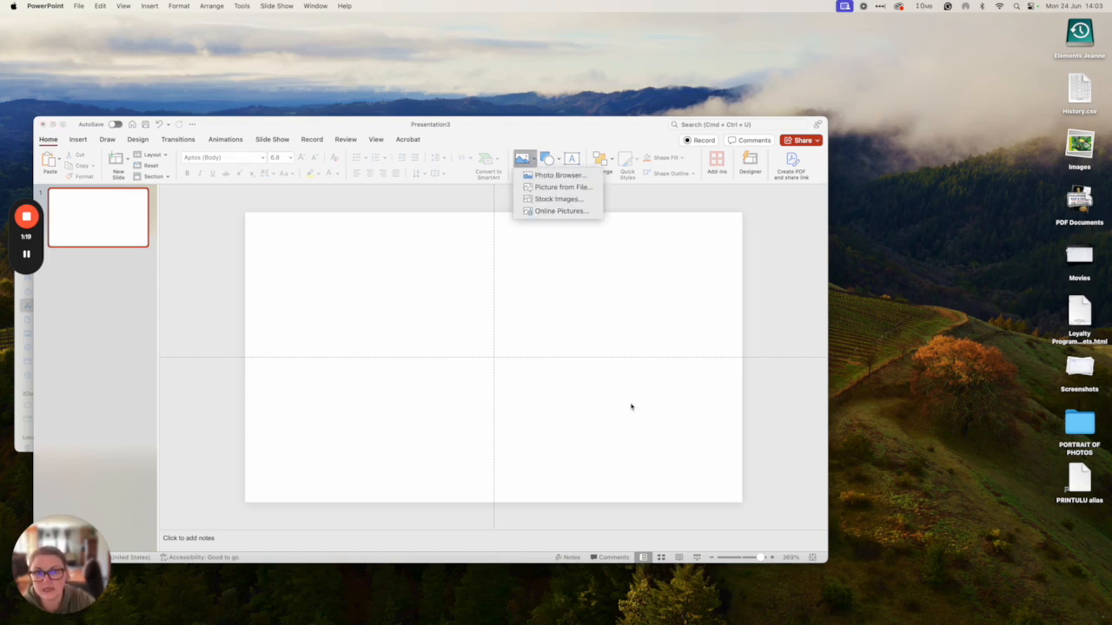
left_click(586, 188)
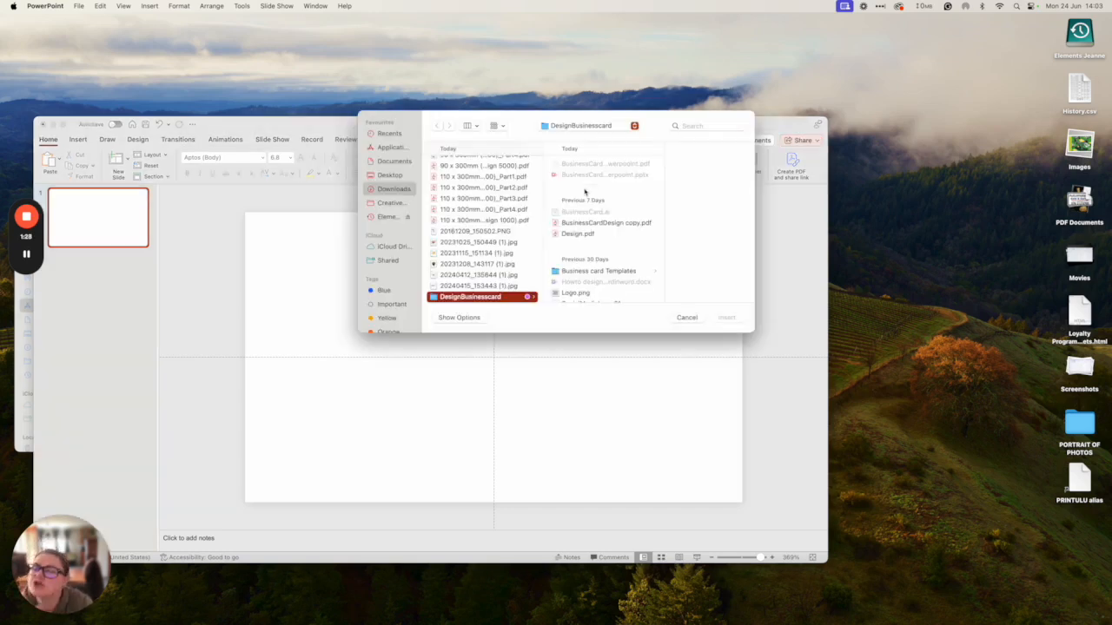
left_click(587, 243)
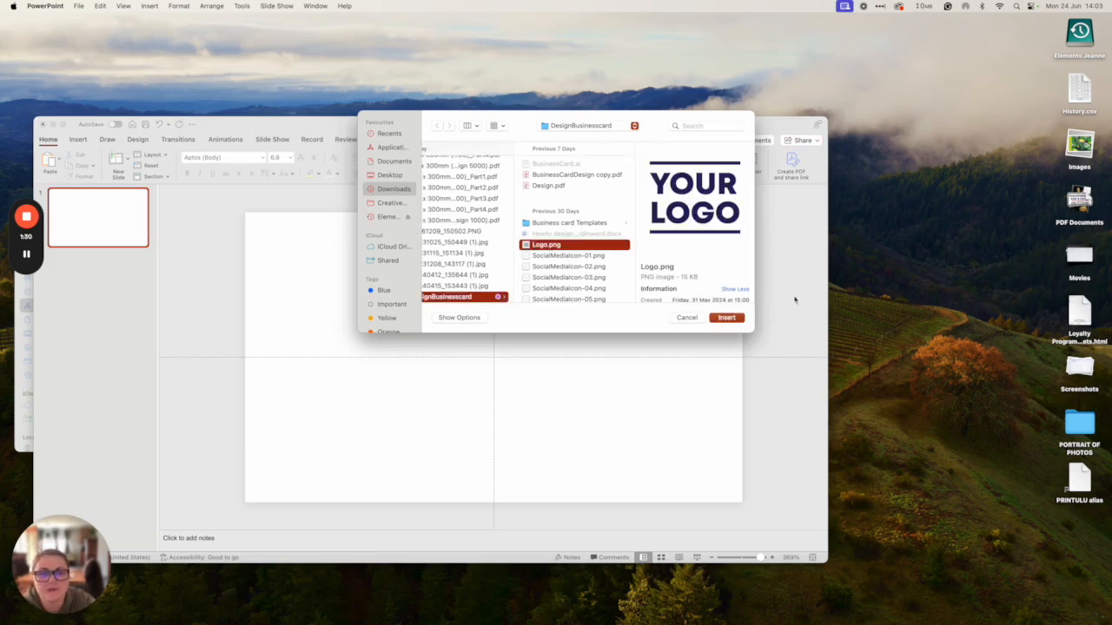
left_click(725, 319)
left_click_drag(640, 218, 465, 382)
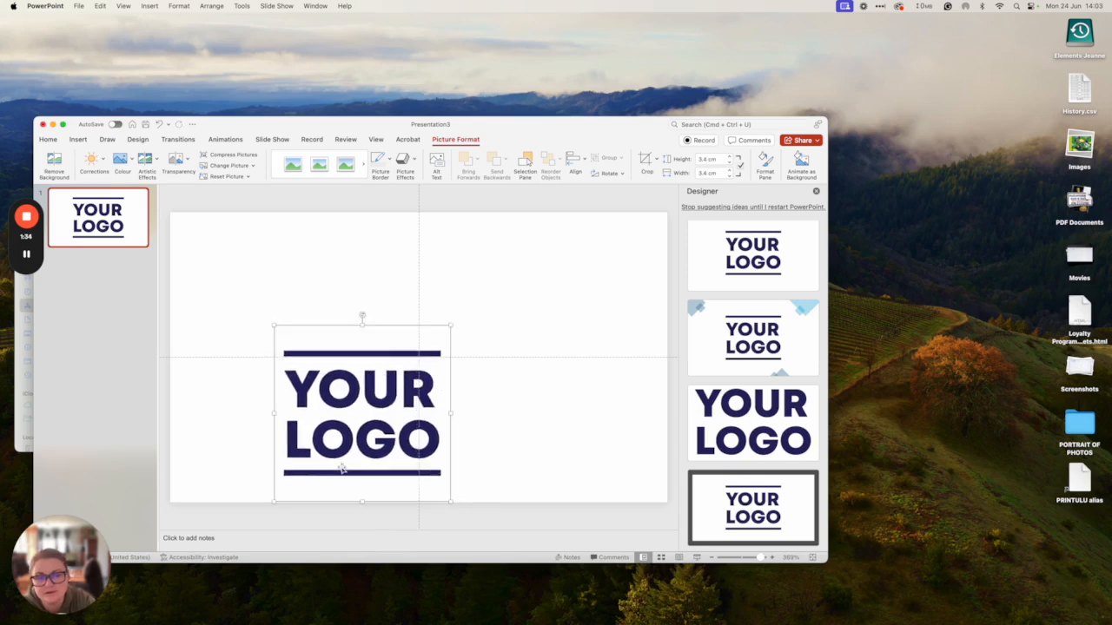
left_click_drag(348, 446, 403, 391)
left_click(559, 469)
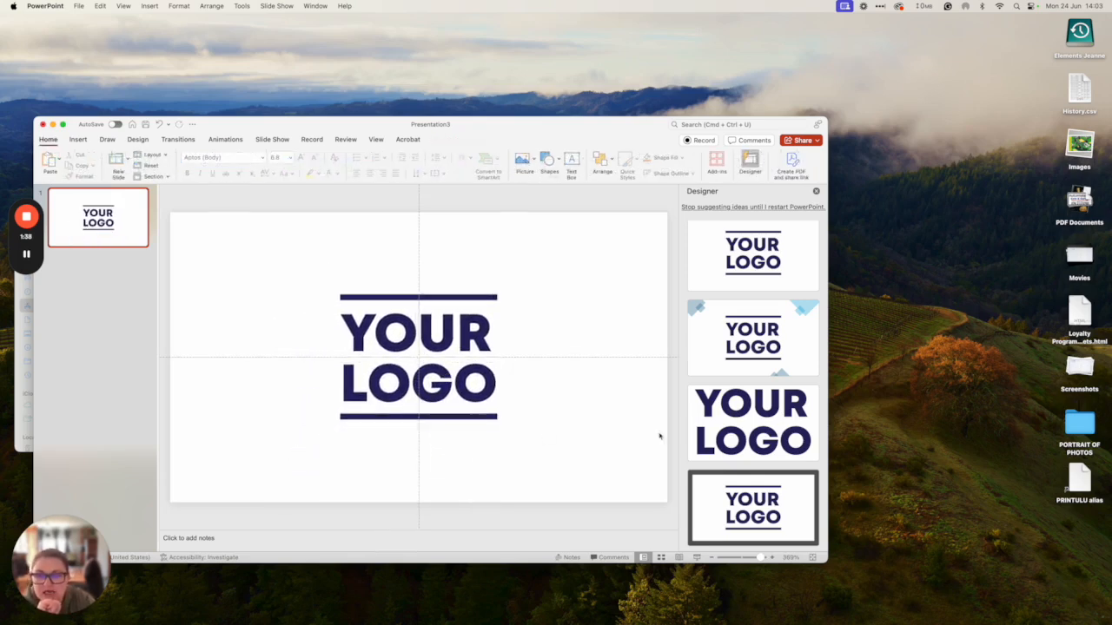
- Try the black chevron Designer idea, then undo it to keep the plain white slide
scroll(778, 476, "down", 3)
scroll(780, 472, "down", 5)
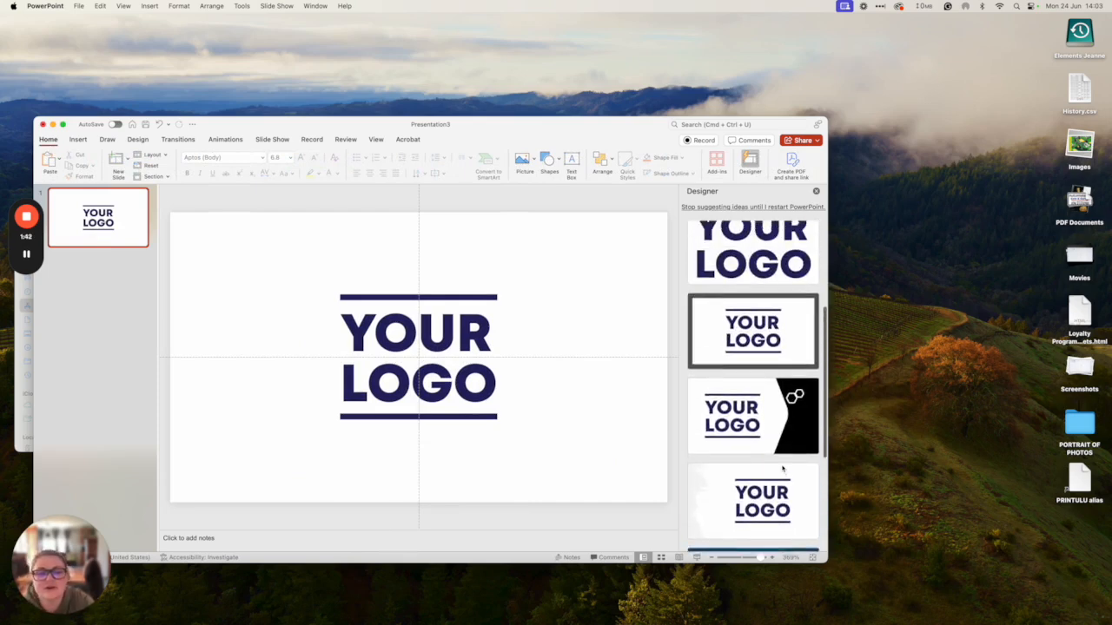
left_click(745, 421)
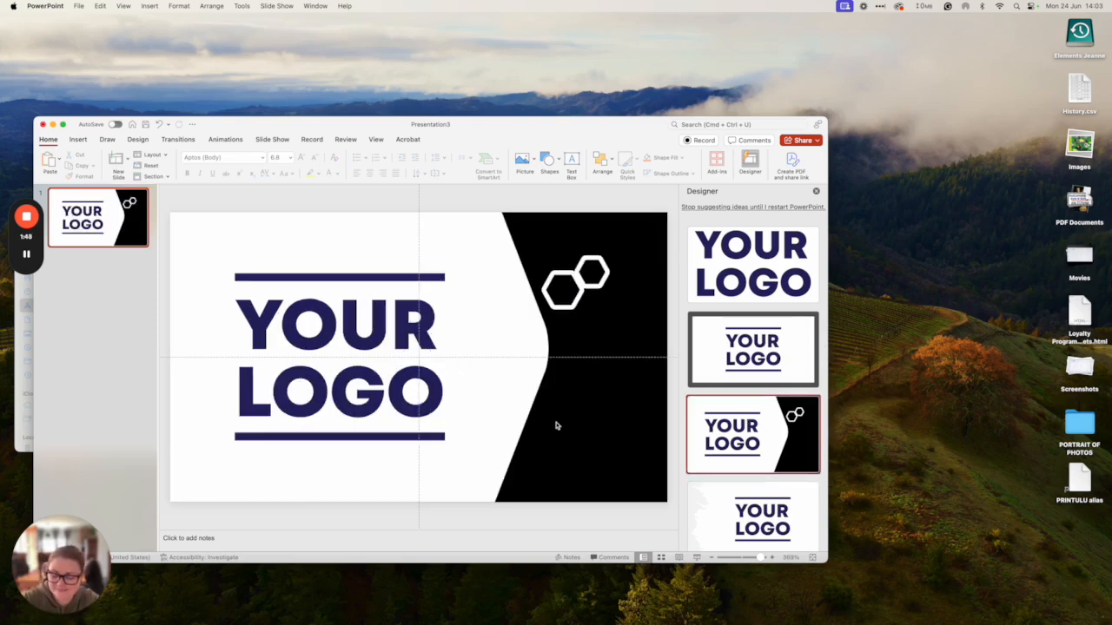
key("super+z")
- Bring up the layout choices for adding a new slide
left_click(498, 414)
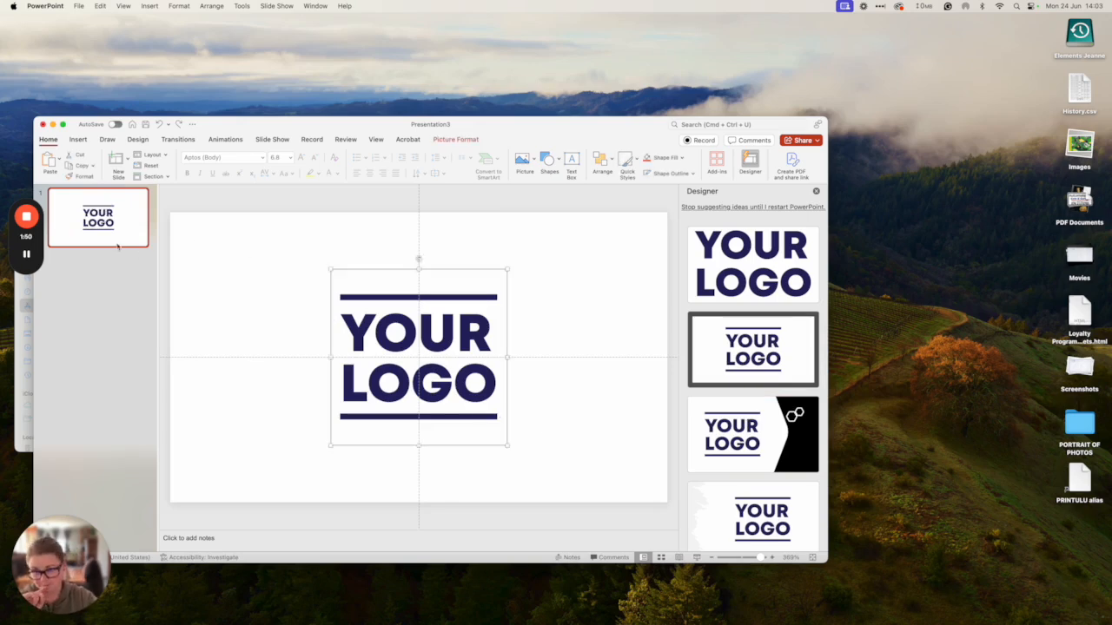
right_click(118, 247)
left_click(129, 150)
left_click(127, 157)
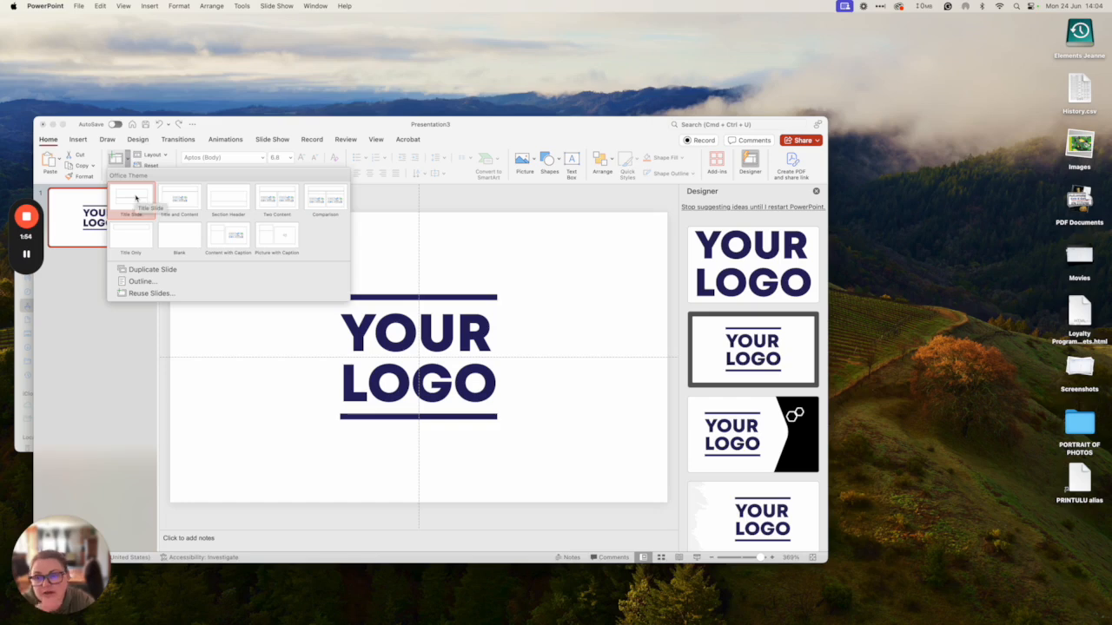
- Add a blank second slide and cover it entirely with a rectangle
left_click(179, 240)
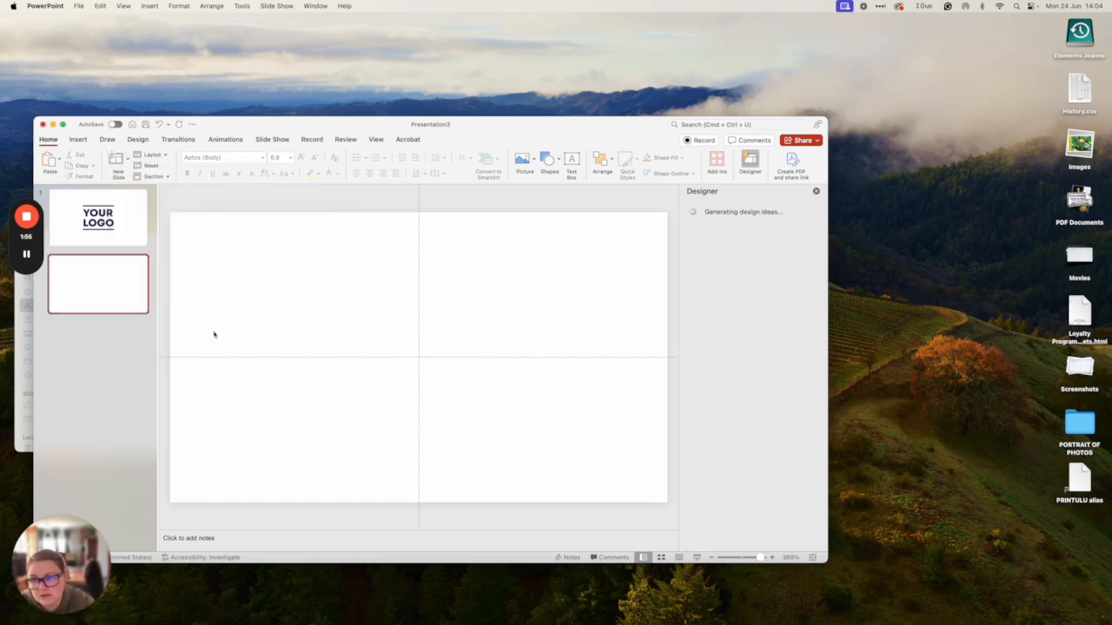
left_click(558, 160)
left_click(608, 192)
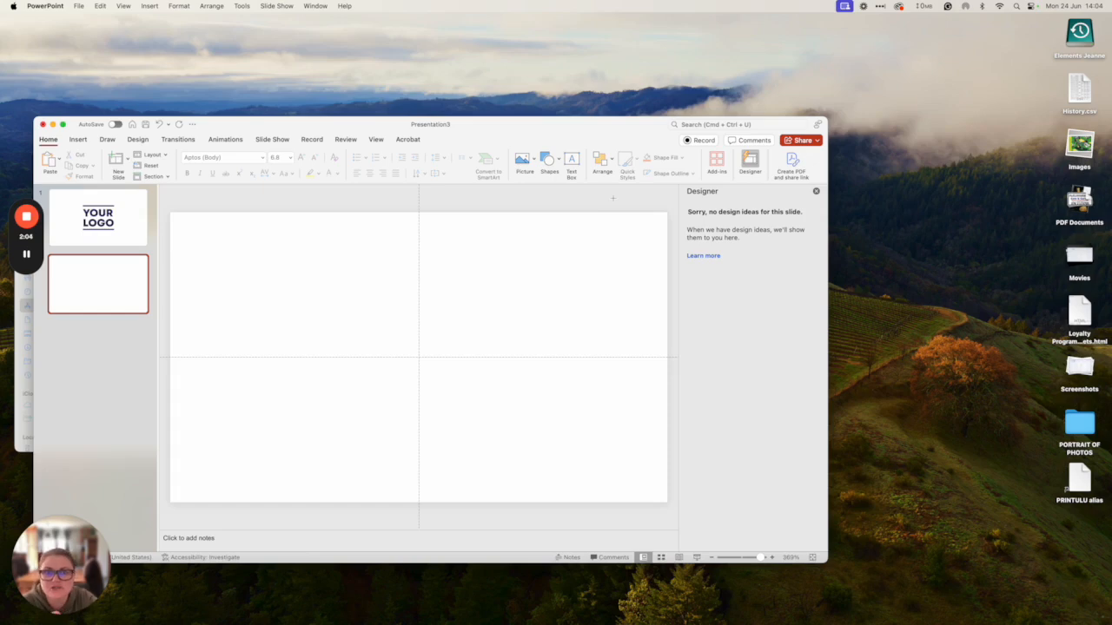
left_click_drag(168, 209, 674, 527)
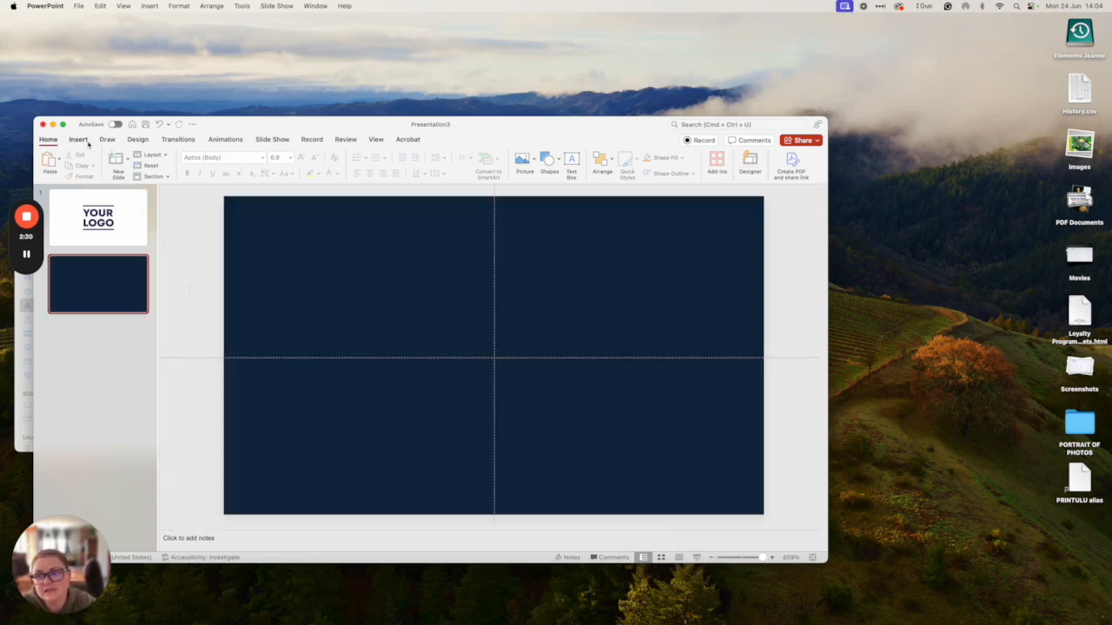
- Insert SocialMediaIcon-01, -03 and -04 PNGs onto the navy slide
left_click(88, 143)
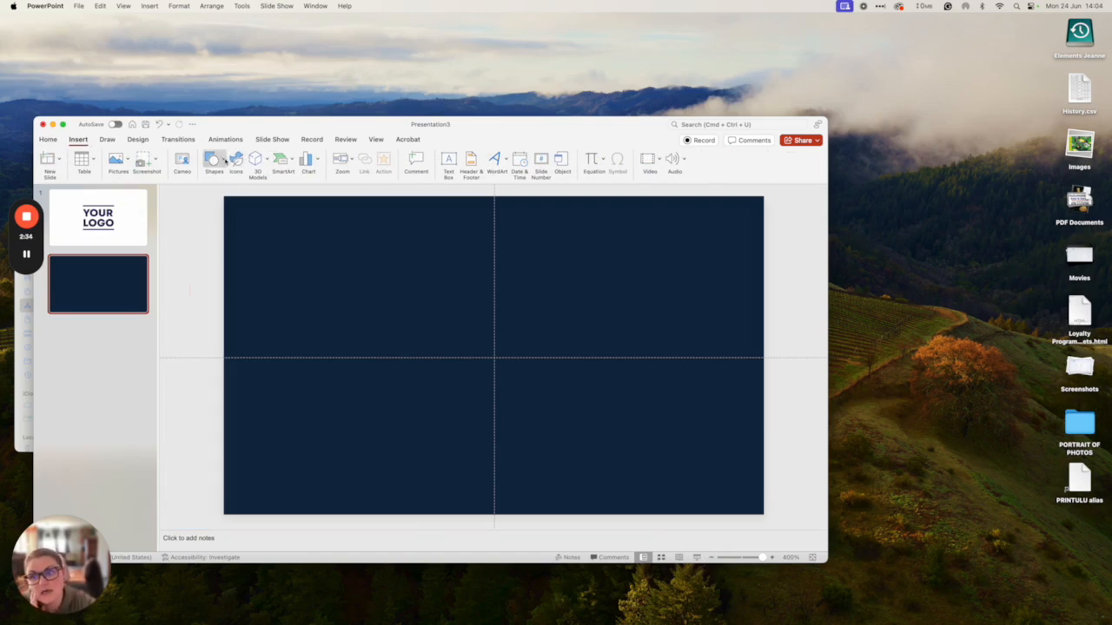
left_click(129, 159)
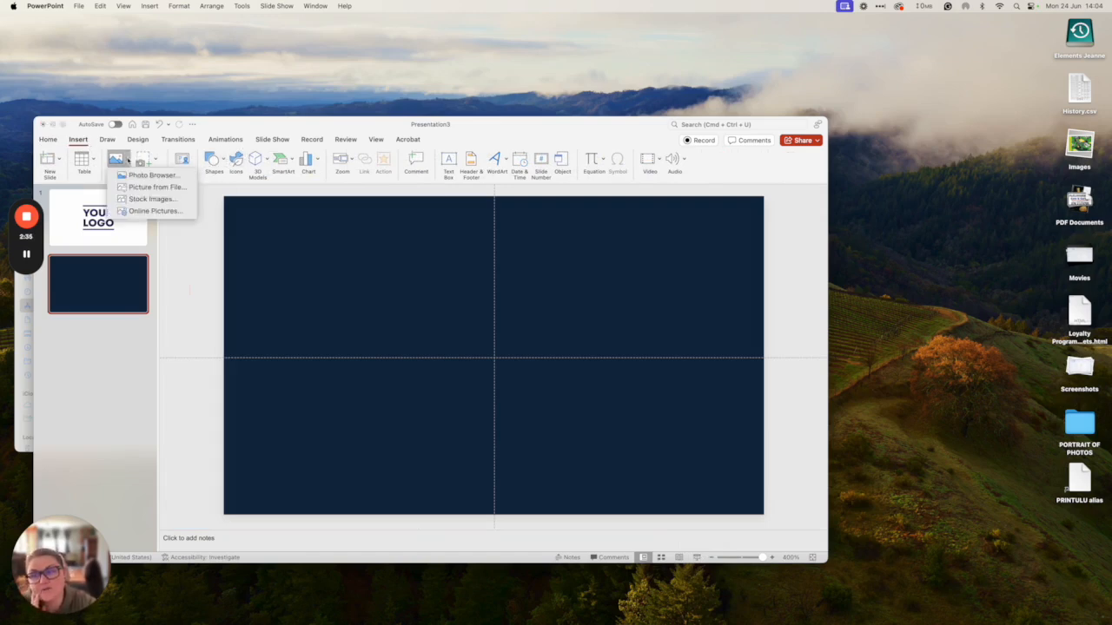
left_click(184, 188)
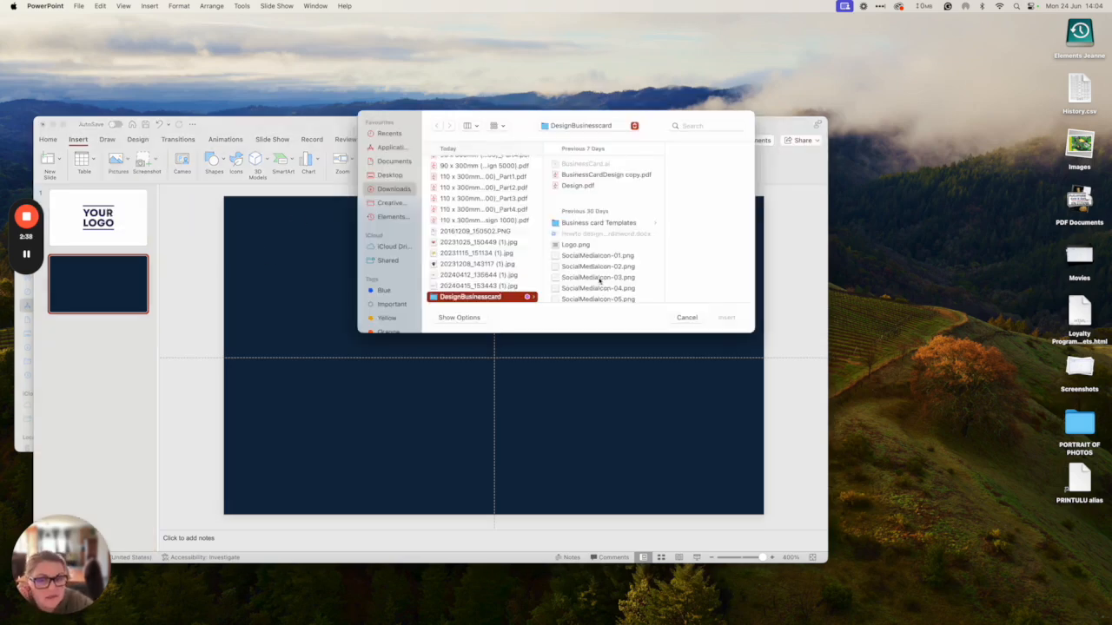
scroll(600, 281, "down", 2)
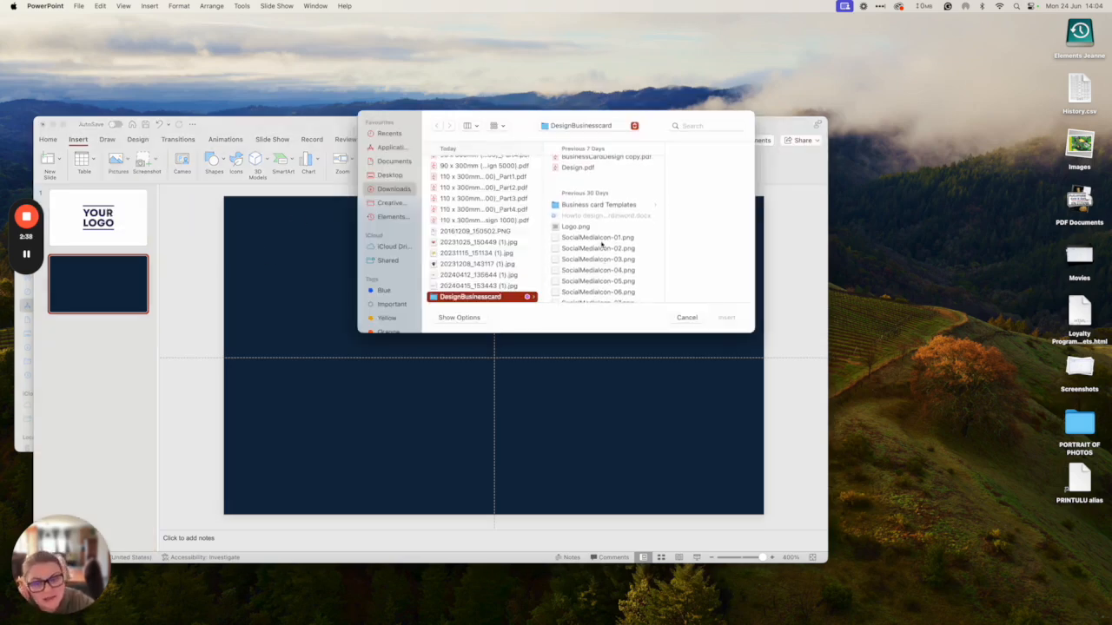
left_click(600, 240)
left_click(572, 255)
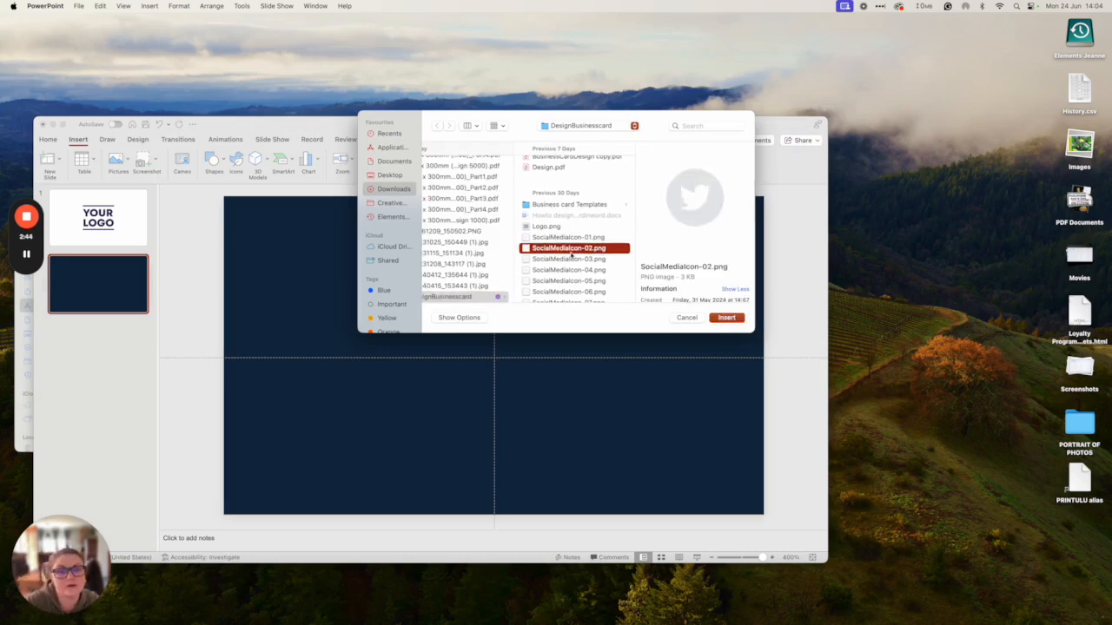
left_click(545, 260)
left_click(556, 238, "super")
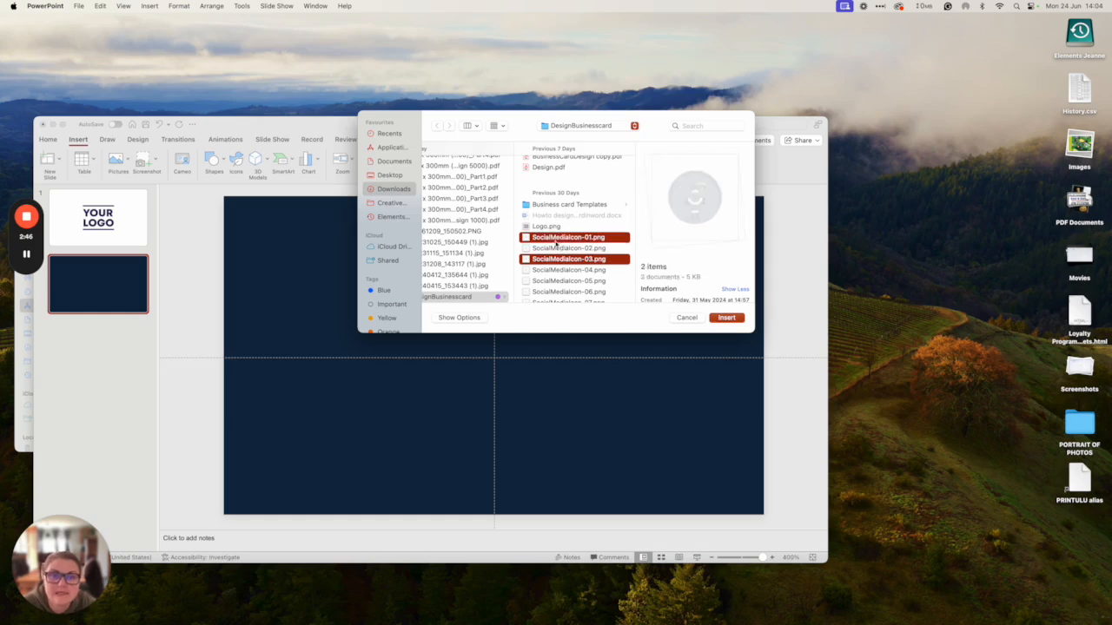
left_click(556, 275, "super")
left_click(726, 317)
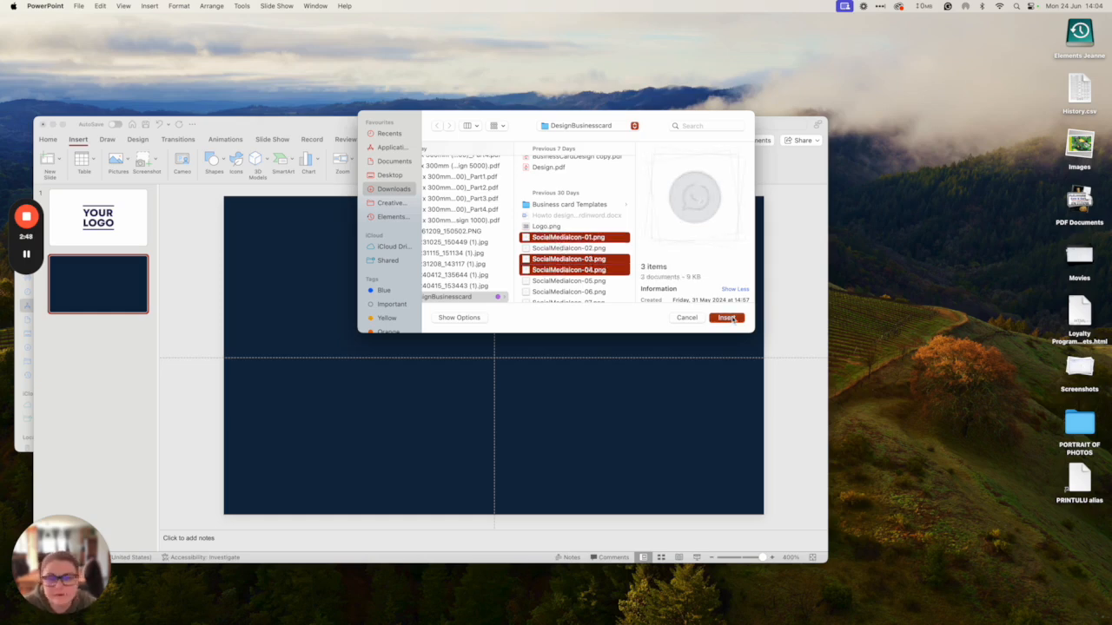
- Shrink the Facebook, Instagram and WhatsApp icons and stack them in a left-hand column
left_click_drag(539, 314, 327, 409)
key("super+z")
left_click(356, 317)
left_click_drag(355, 317, 332, 340)
left_click_drag(328, 410, 333, 391)
- Select all three social icons and move the column lower, onto the slide's midline
left_click(337, 341, "shift")
left_click(344, 294, "shift")
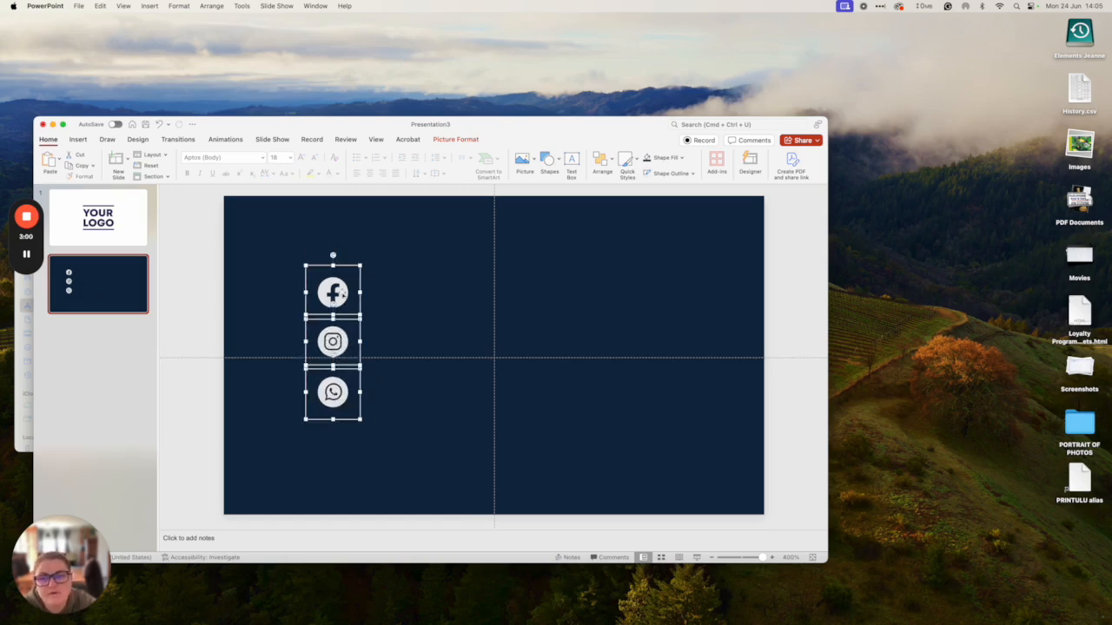
left_click(448, 393)
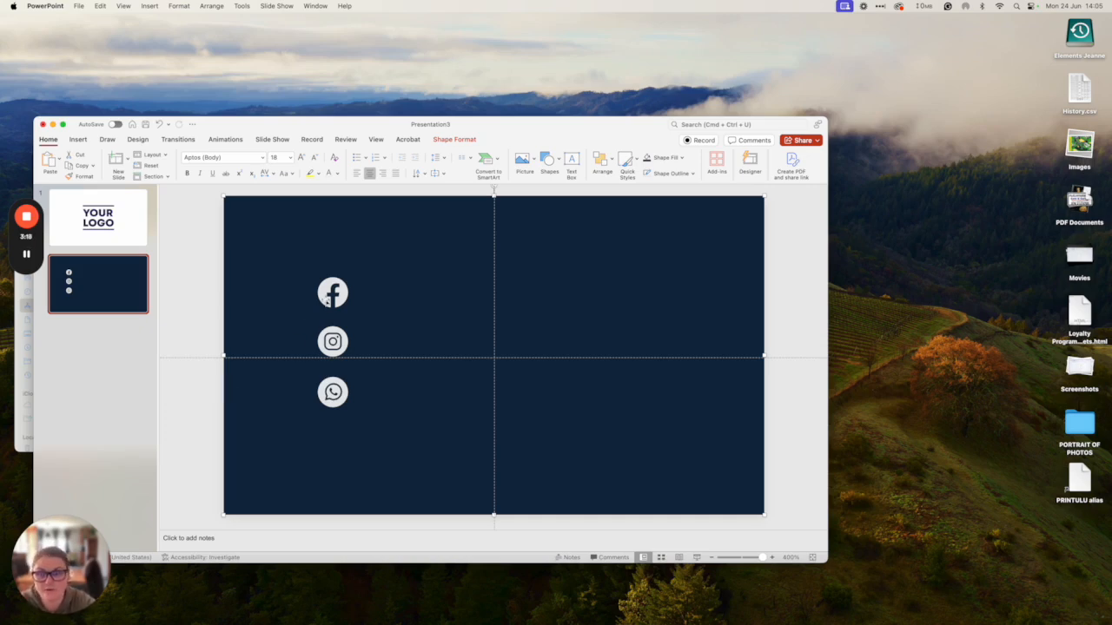
left_click_drag(330, 297, 238, 297)
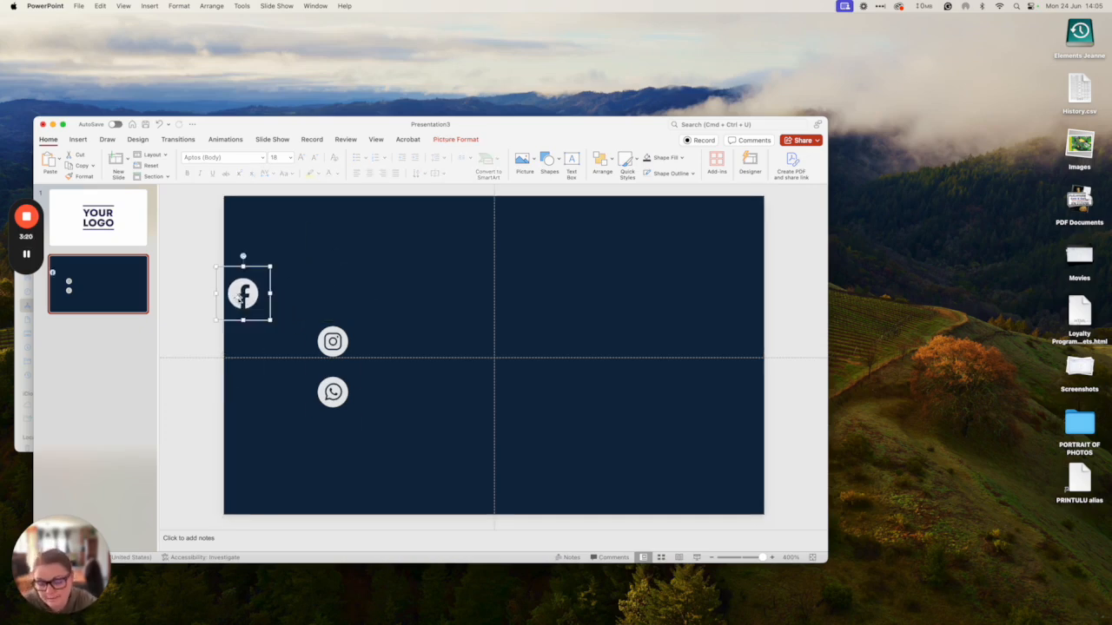
key("super+z")
left_click(335, 352, "shift")
left_click(334, 397, "shift")
left_click_drag(334, 397, 338, 449)
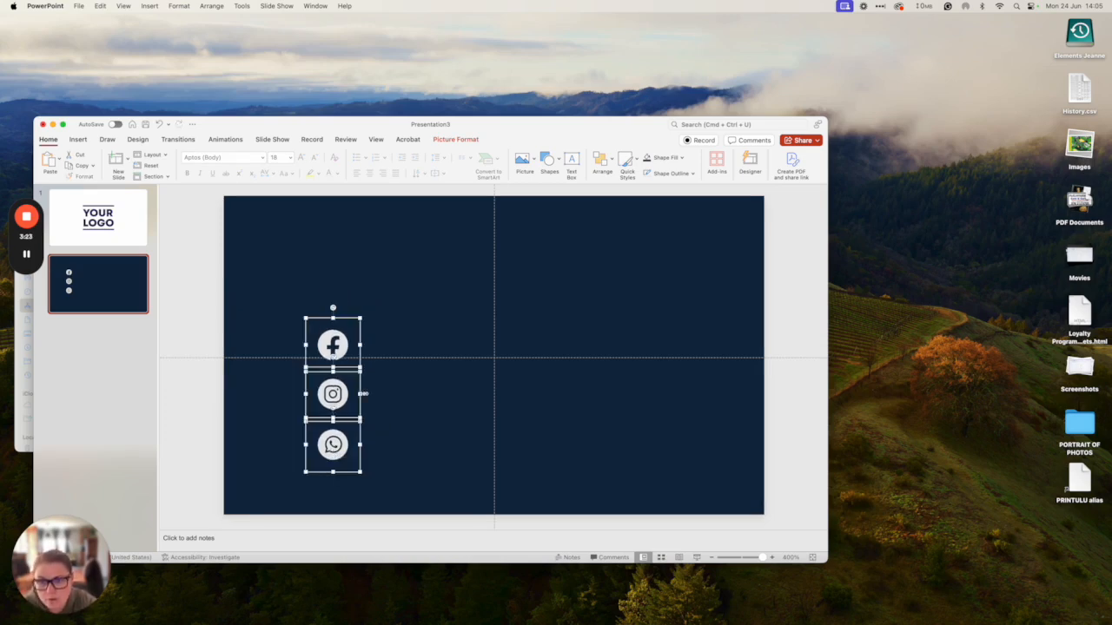
left_click(547, 159)
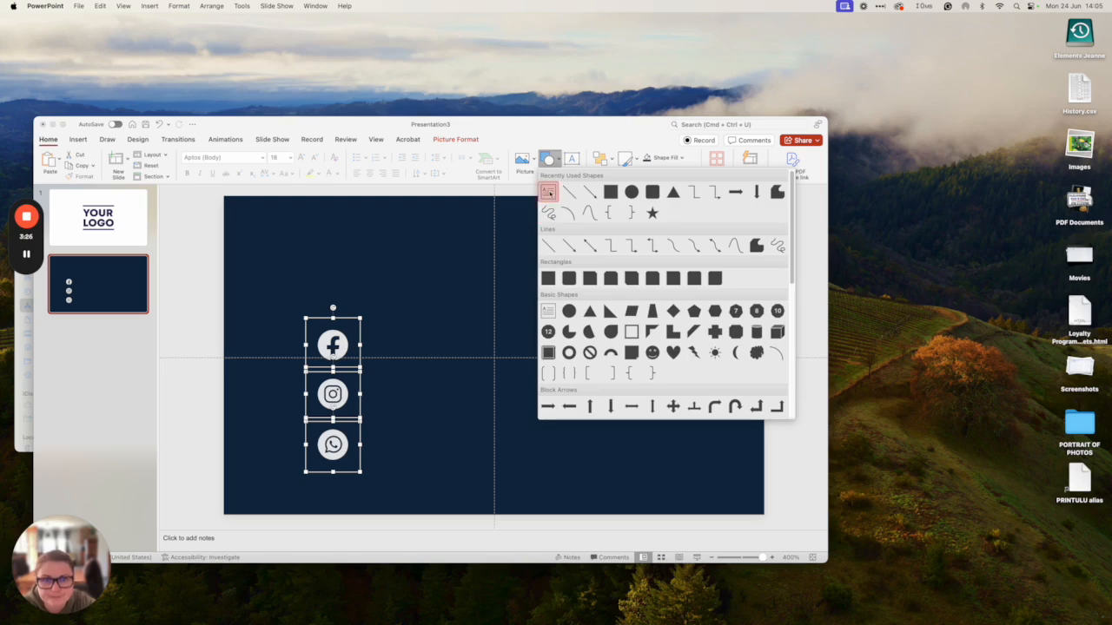
left_click(548, 192)
left_click_drag(372, 319, 634, 367)
type("@")
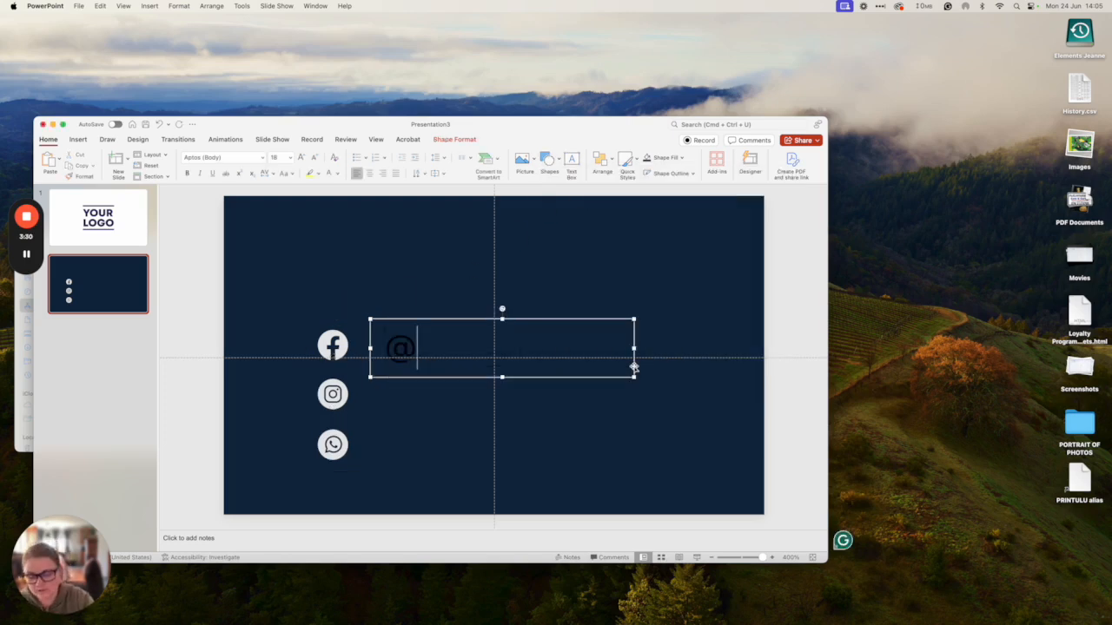
type("printulu")
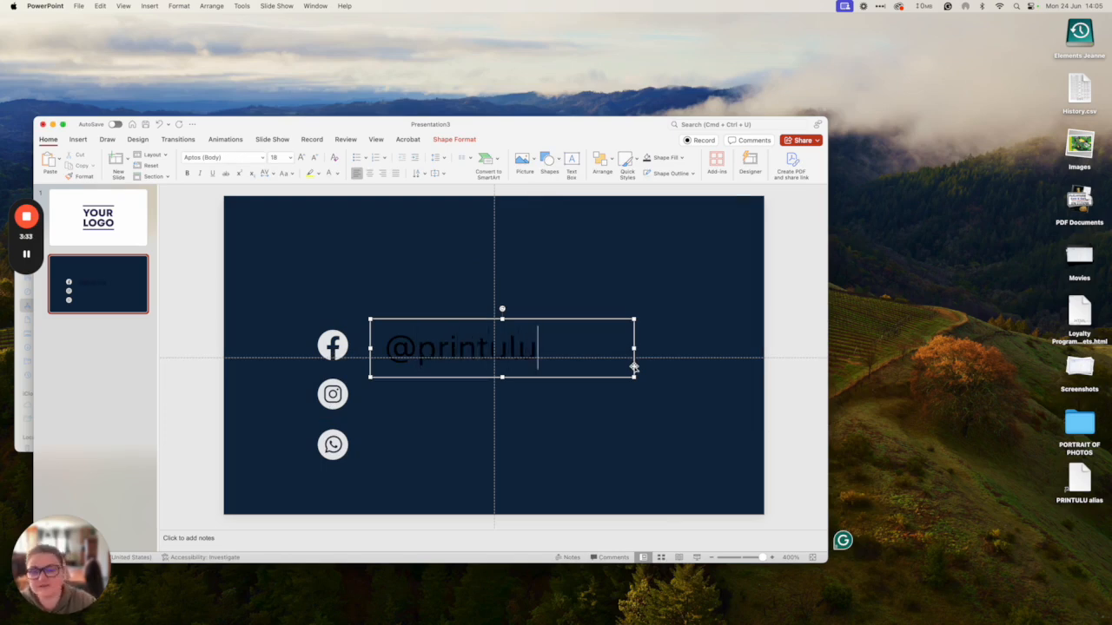
key("super+a")
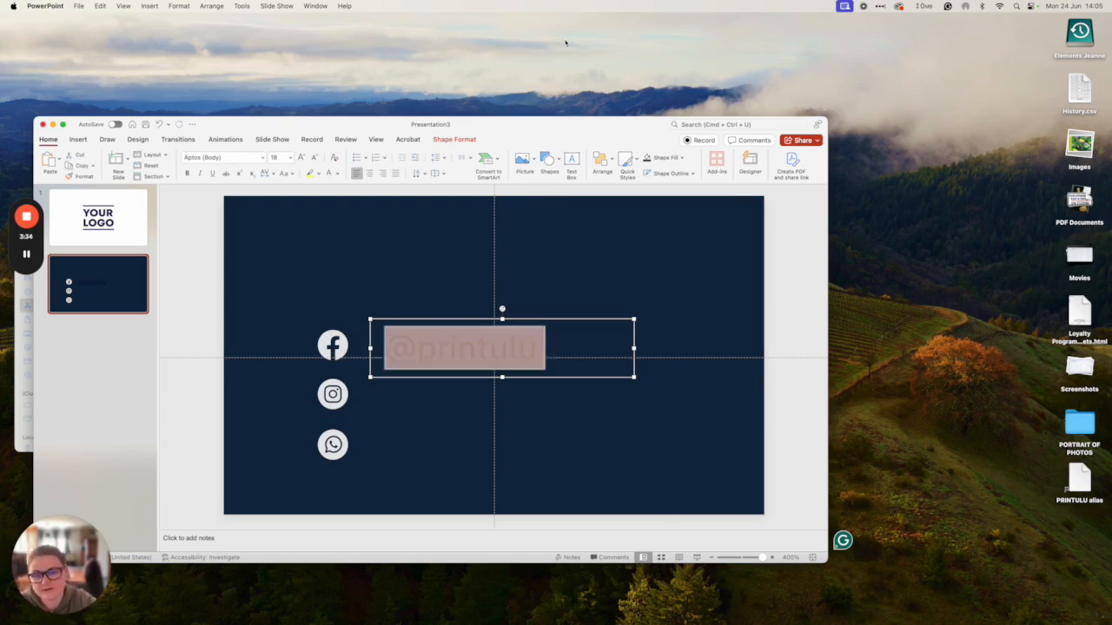
left_click(290, 157)
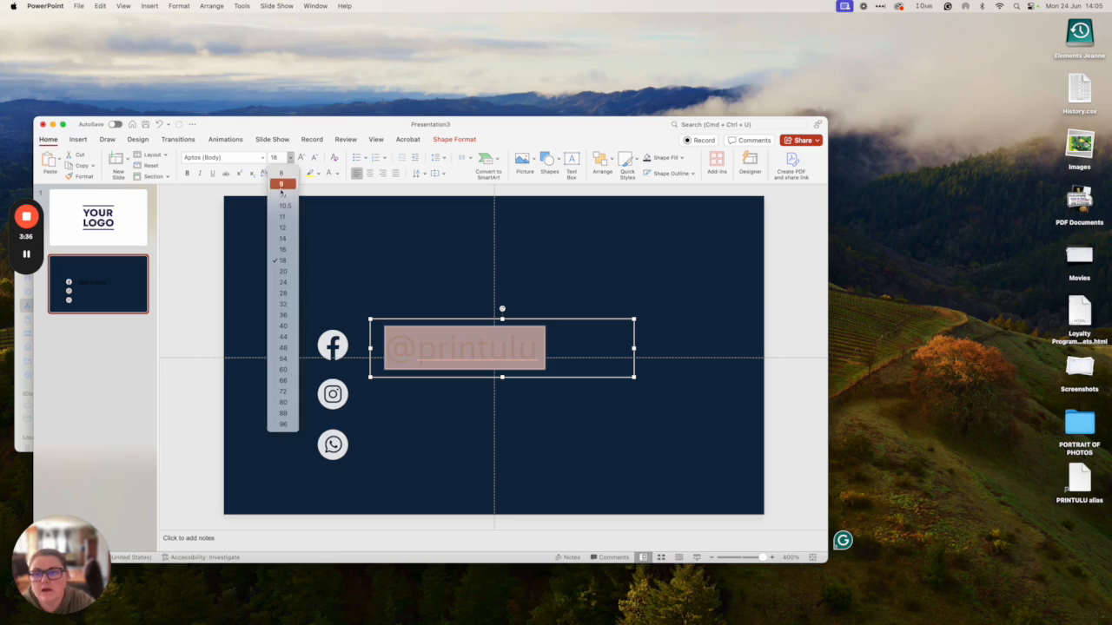
left_click(283, 172)
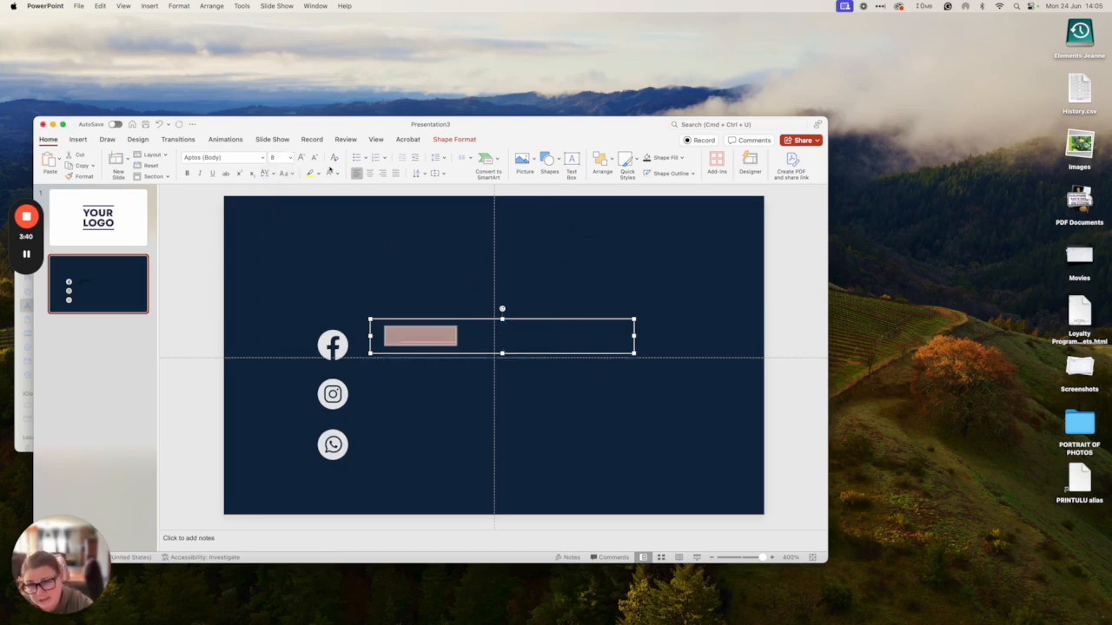
left_click(290, 157)
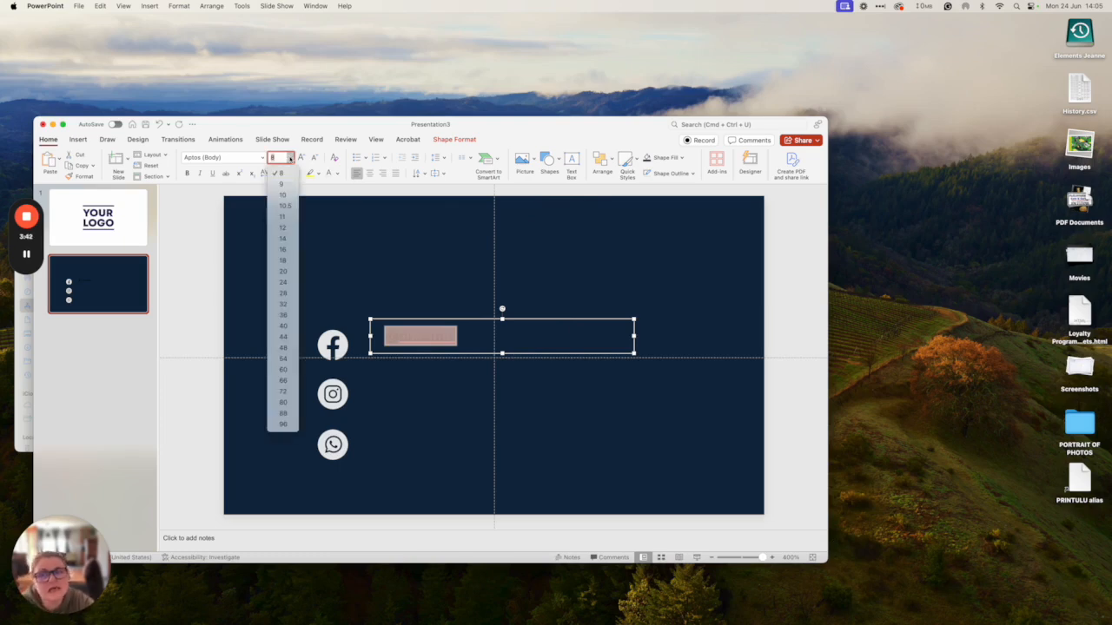
left_click(290, 157)
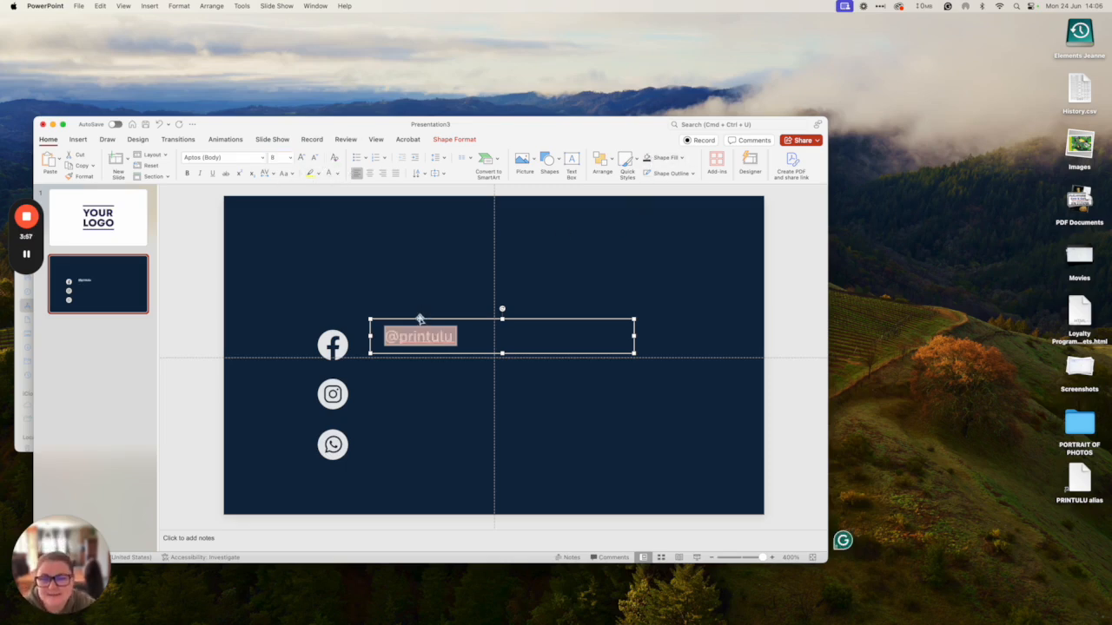
left_click_drag(419, 318, 397, 327)
left_click(427, 333)
right_click(430, 332)
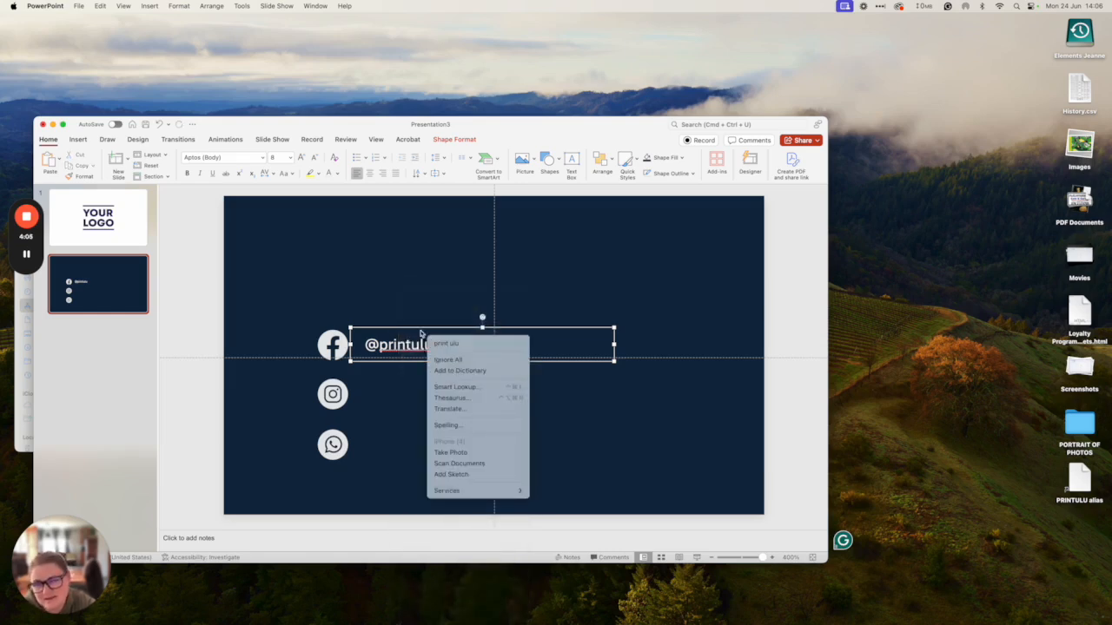
right_click(422, 333)
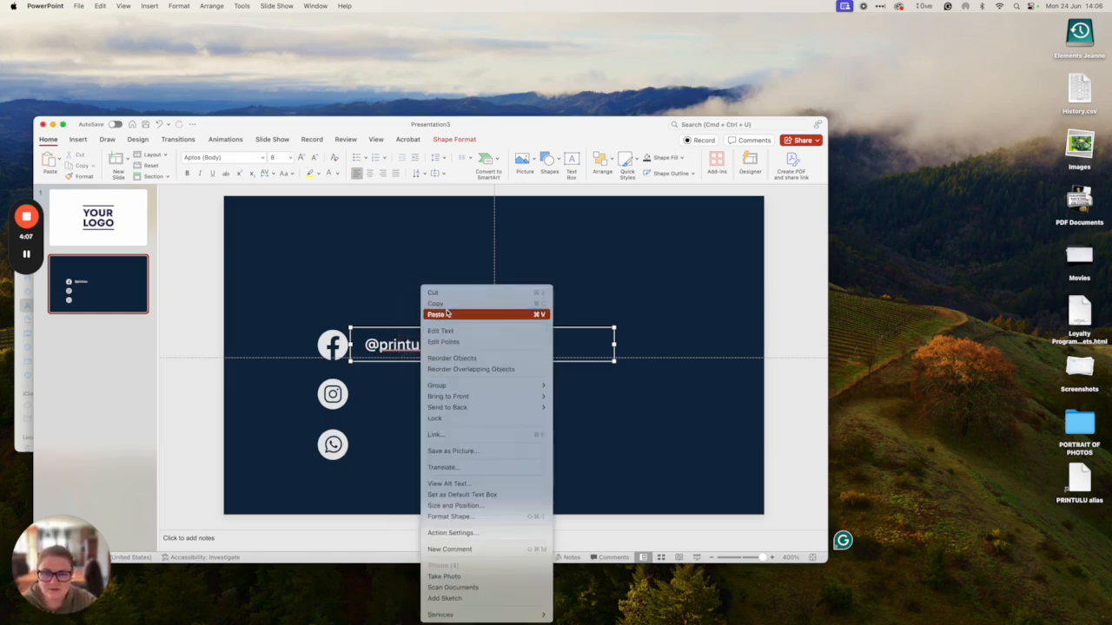
left_click(447, 314)
left_click_drag(409, 355, 381, 380)
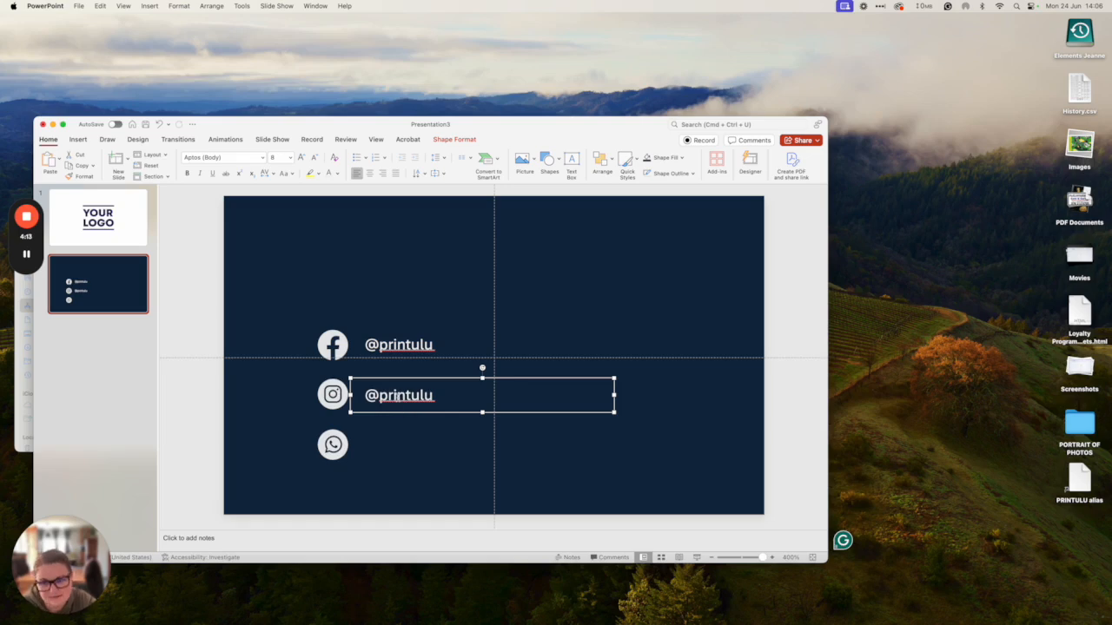
- Paste another copy beside the WhatsApp icon and replace its text with a phone number
key("super+v")
left_click_drag(461, 354, 437, 430)
double_click(404, 445)
triple_click(407, 446)
type("+")
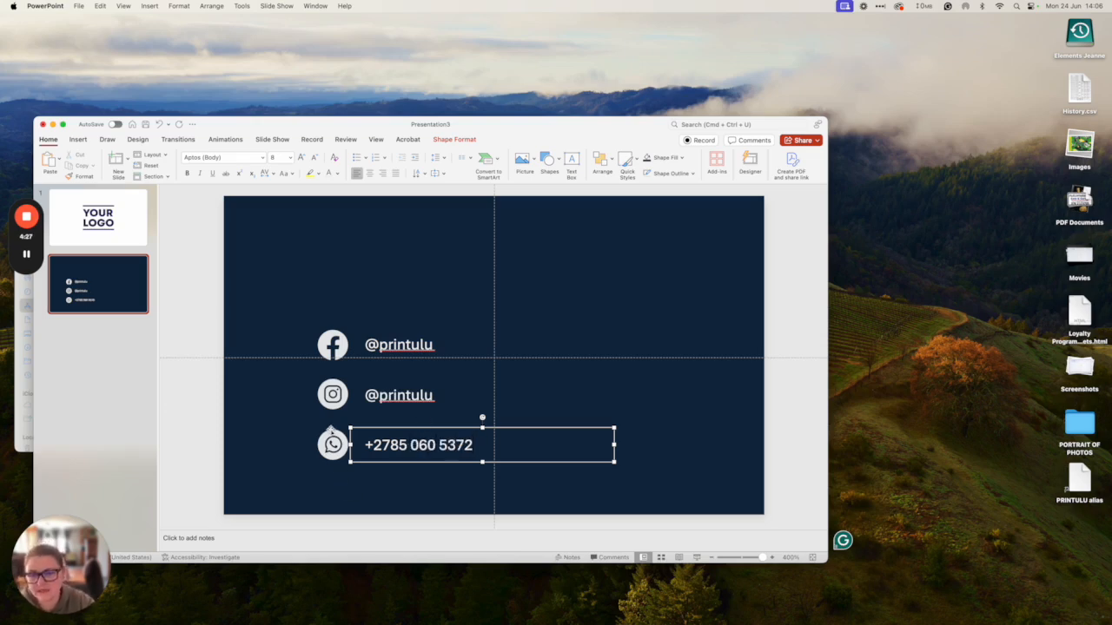
- Select all six icon and text objects and move the contact rows higher on the card
left_click(333, 445, "shift")
left_click(333, 394, "shift")
left_click(388, 388, "shift")
left_click(388, 346, "shift")
left_click(329, 344, "shift")
left_click_drag(328, 344, 365, 308)
left_click(379, 452)
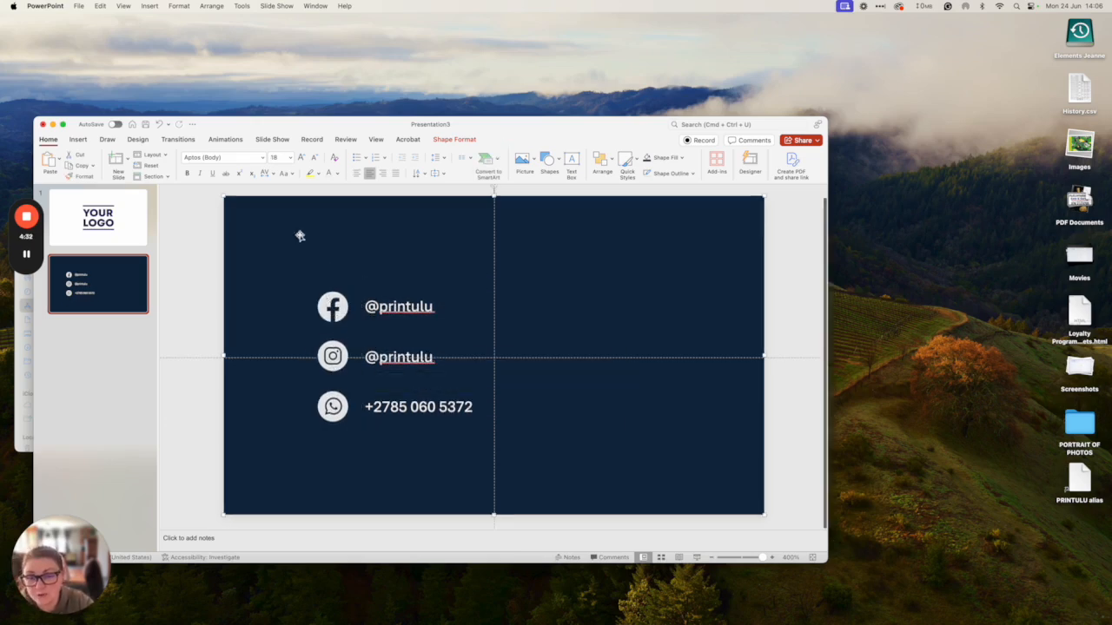
- Duplicate the Facebook text box above the contact rows and type the person's name
left_click(408, 291)
right_click(408, 291)
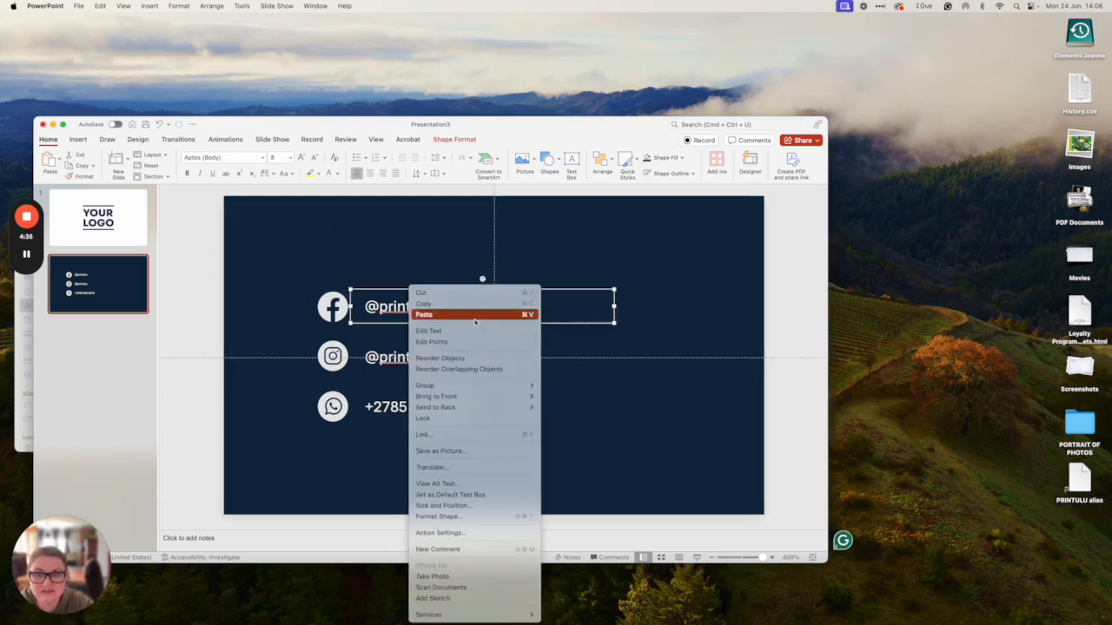
left_click(424, 314)
left_click_drag(406, 323, 405, 230)
triple_click(396, 248)
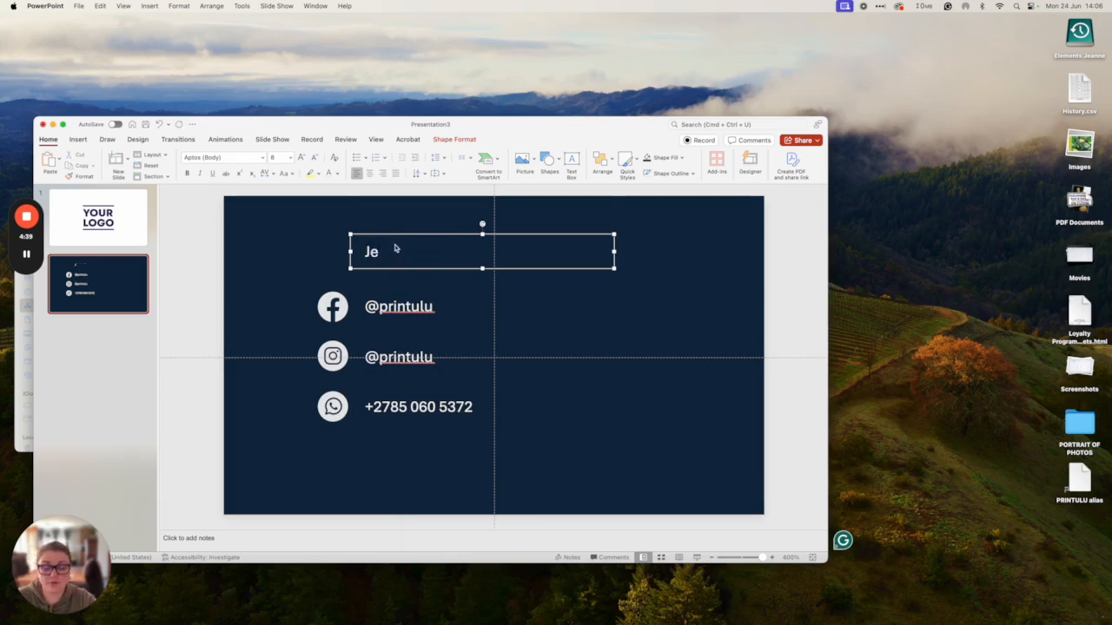
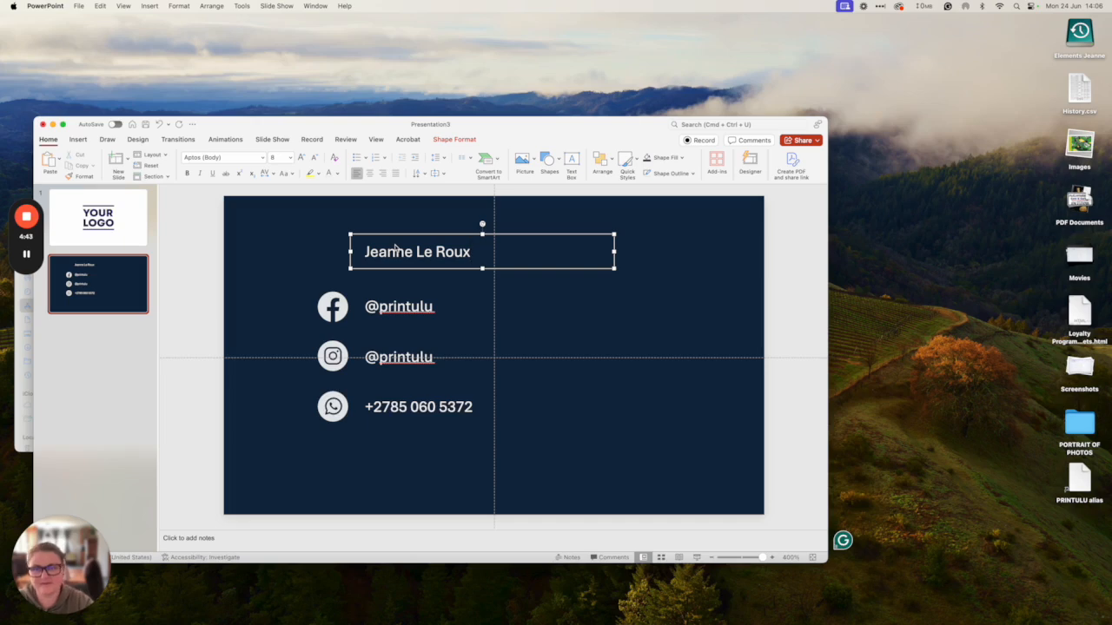
key("Return")
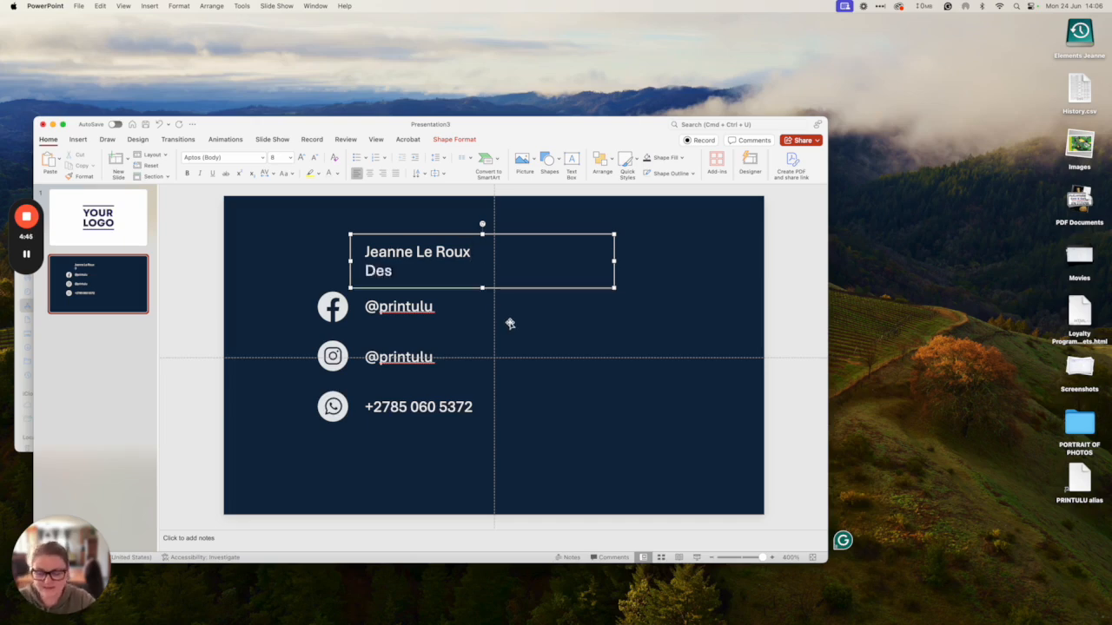
- Size the Designer title at 6 pt and the name line at 18 pt
double_click(385, 265)
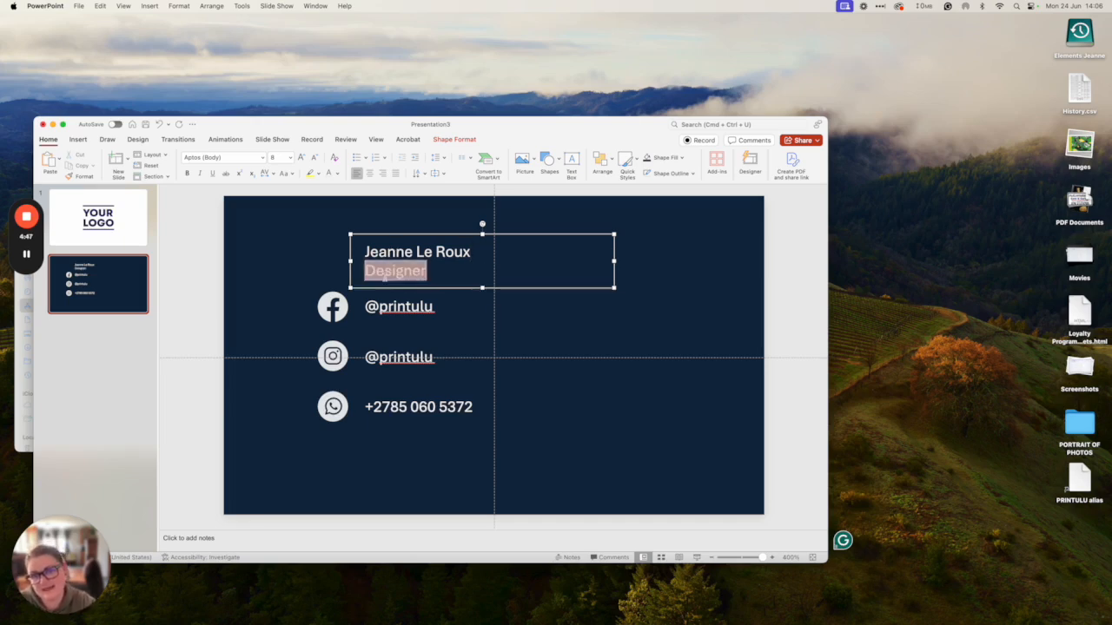
left_click(276, 157)
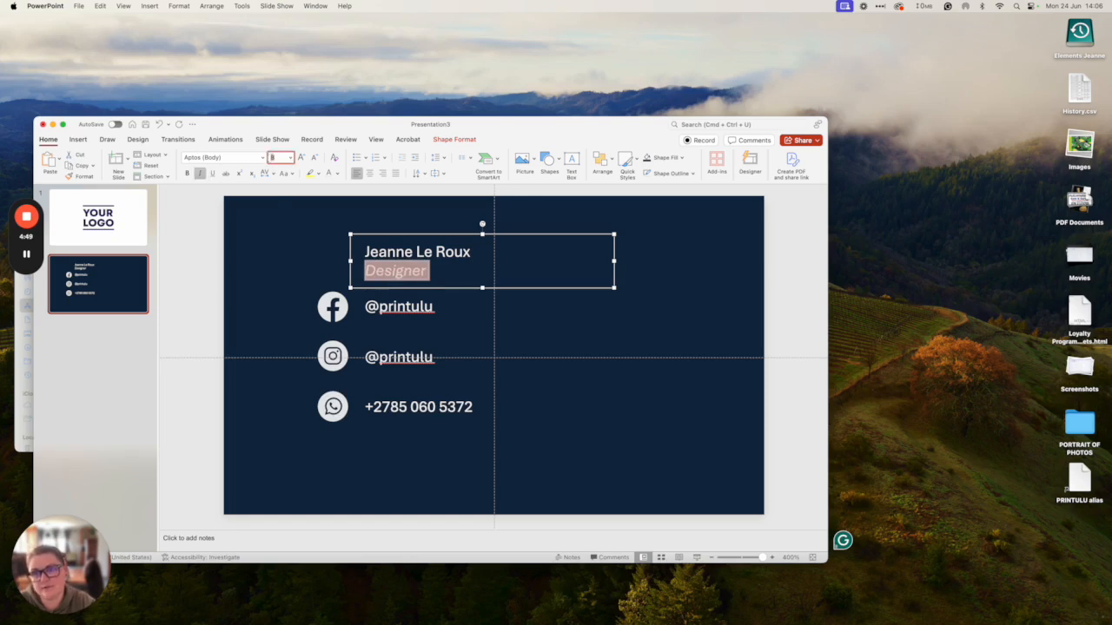
type("6")
key("Return")
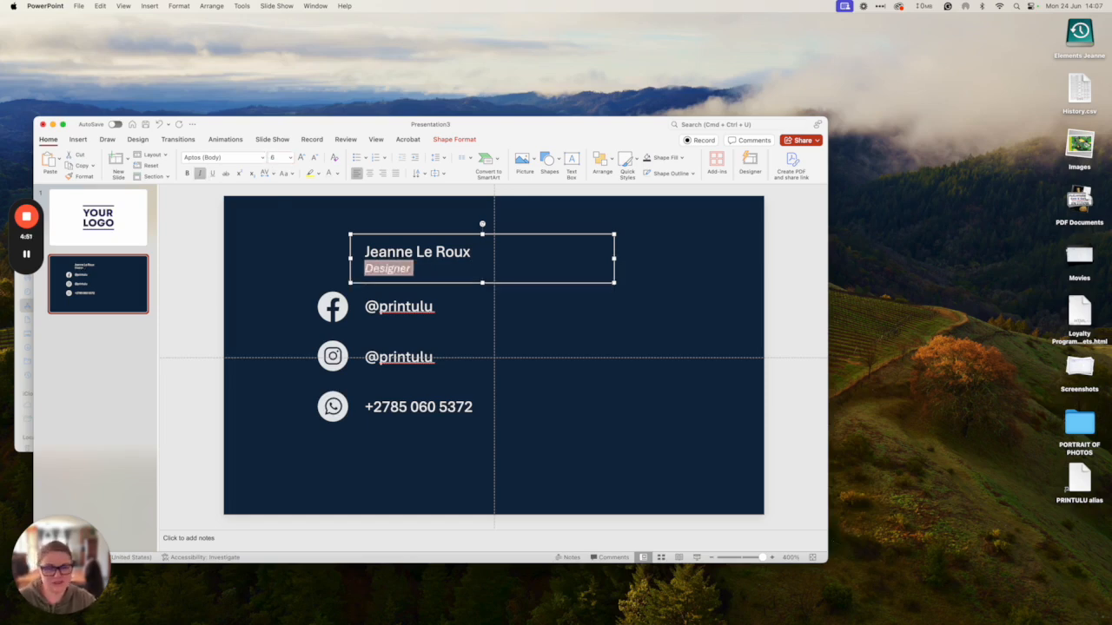
left_click_drag(365, 251, 473, 252)
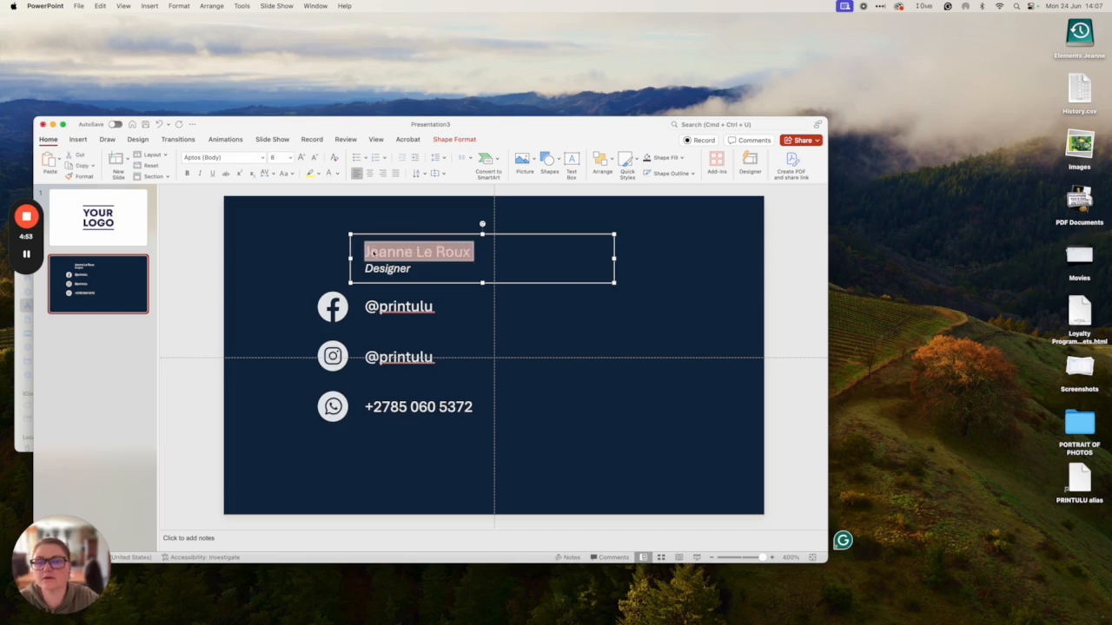
left_click(275, 158)
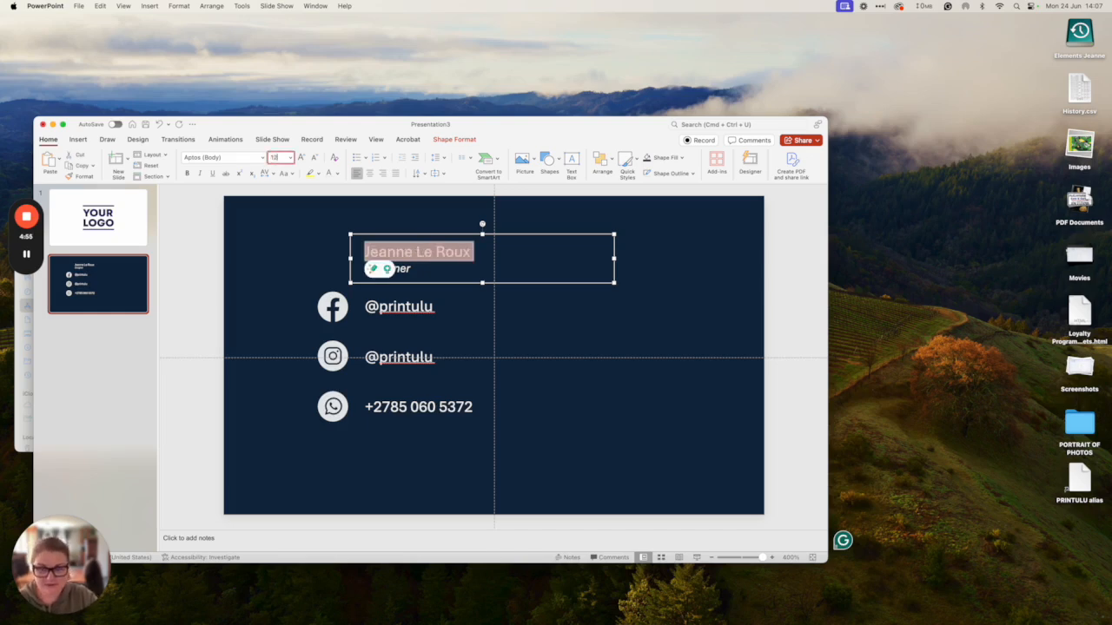
type("18")
key("Return")
- Undo a stray background move, then nudge the contact rows and name box down
left_click_drag(402, 233, 401, 227)
key("super+z")
left_click(377, 311)
left_click(332, 307, "shift")
left_click(333, 356, "shift")
left_click(365, 368, "shift")
left_click(374, 405, "shift")
left_click(337, 409, "shift")
key("Down")
key("Down")
key("Down")
key("Down")
key("Down")
key("Down")
key("Down")
key("Down")
left_click(407, 242, "shift")
key("Down")
key("Down")
key("Down")
key("Down")
key("Down")
key("Down")
key("Down")
key("Down")
key("Down")
key("Down")
key("Down")
key("Down")
key("Down")
key("Down")
key("Down")
key("Down")
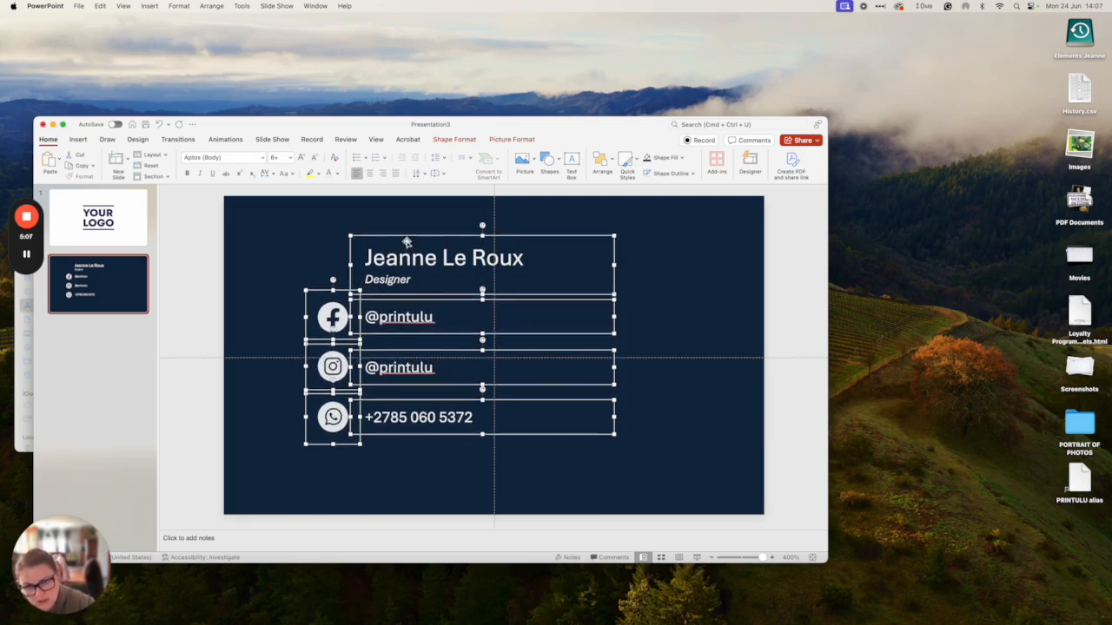
- Draw the wave flowchart shape across the card's bottom edge, shifted slightly lower
left_click(181, 370)
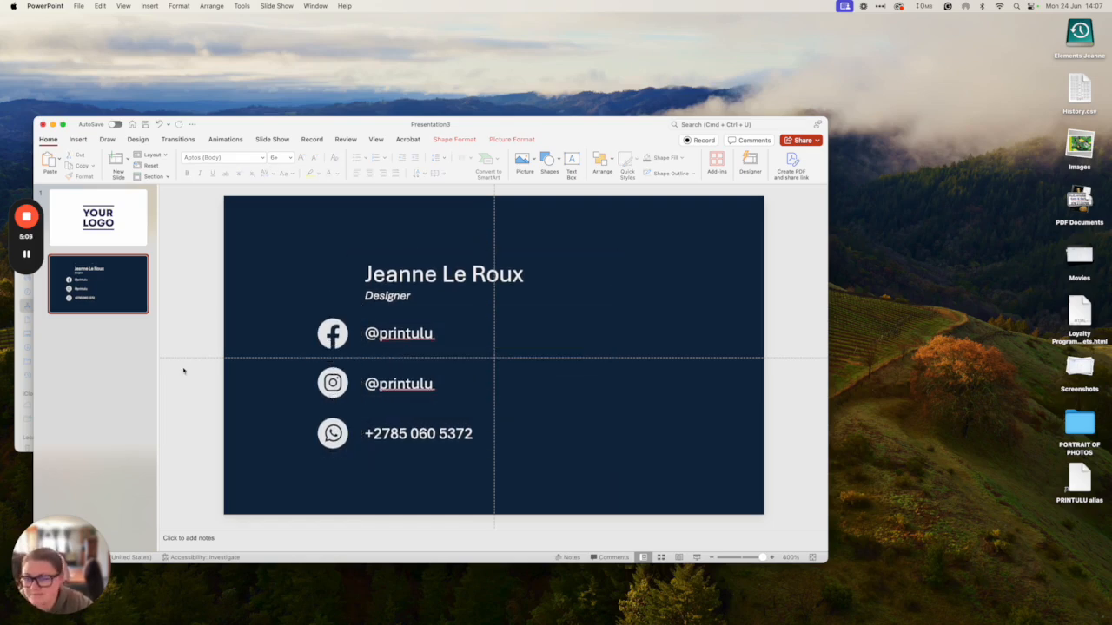
left_click(560, 162)
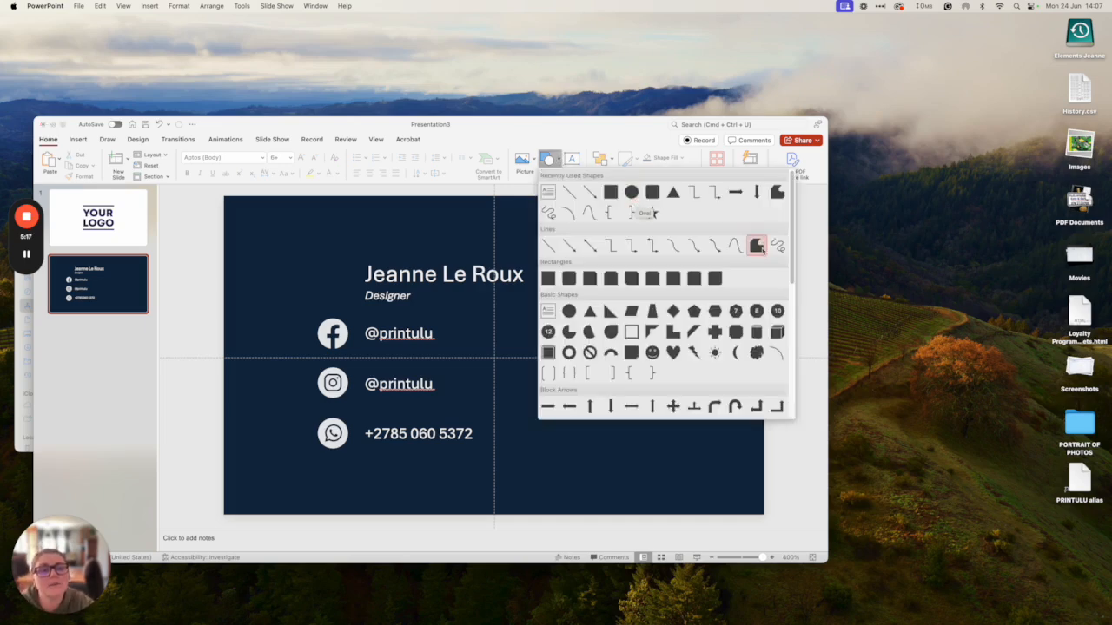
scroll(699, 330, "down", 3)
scroll(699, 335, "down", 3)
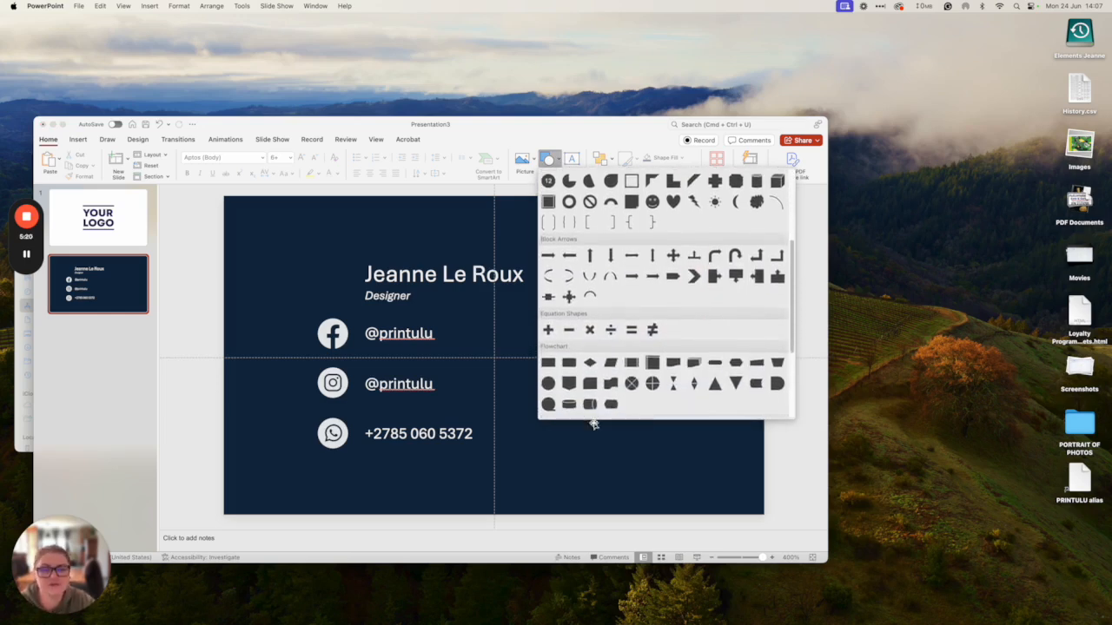
left_click(611, 383)
mouse_move(212, 437)
left_mouse_down()
mouse_move(829, 464)
mouse_move(794, 521)
mouse_move(770, 530)
left_mouse_up()
left_click_drag(670, 463, 646, 474)
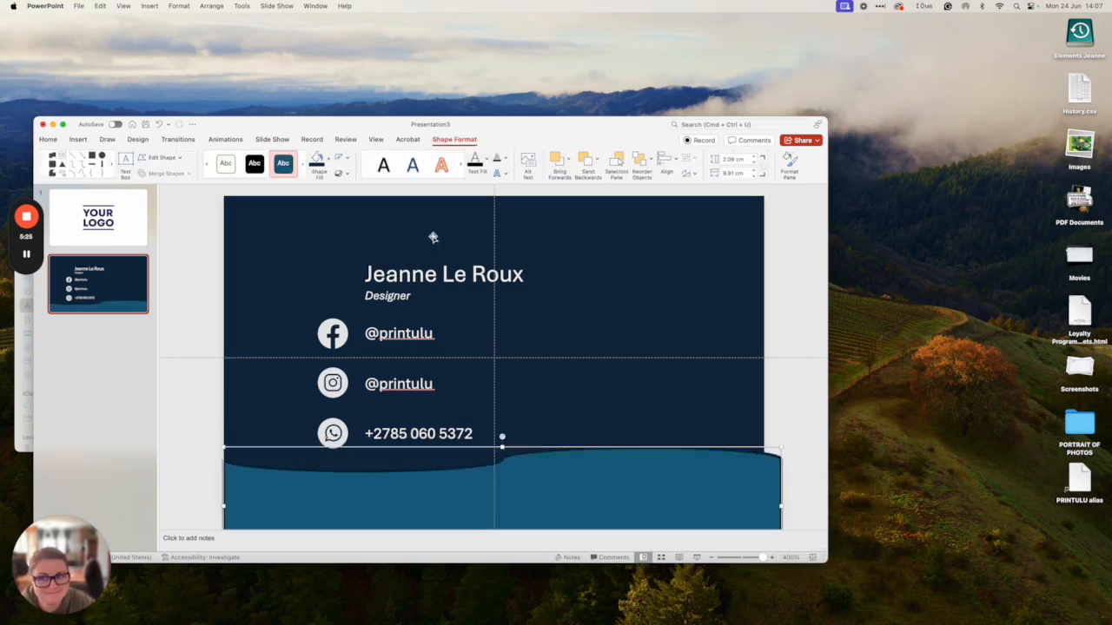
- Remove the wave's outline and try a navy, then light grey fill
left_click(345, 158)
left_click(368, 175)
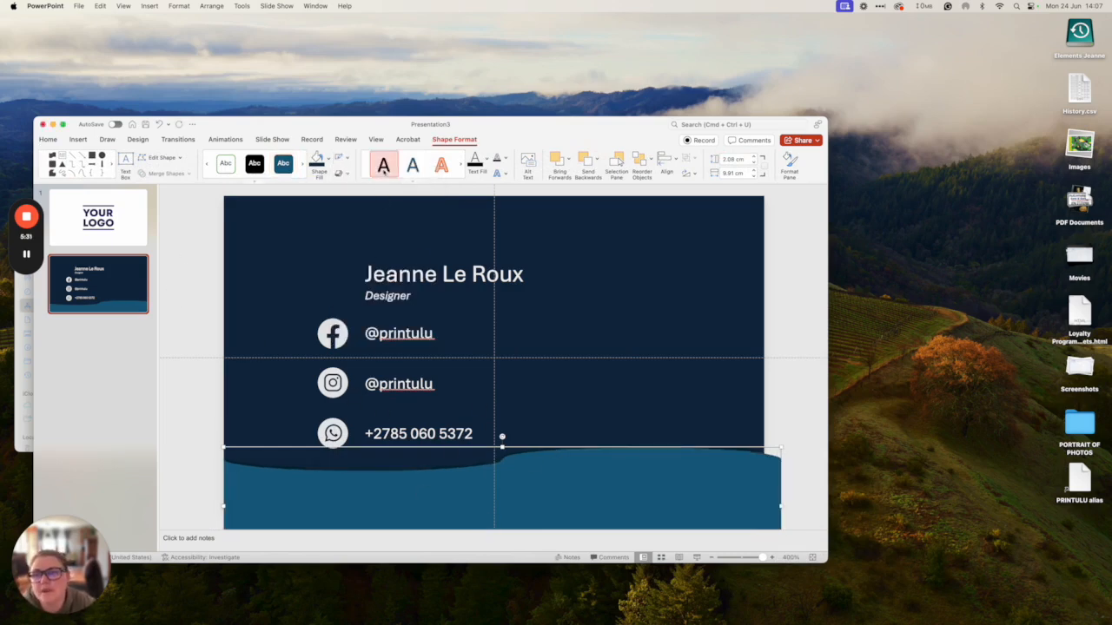
left_click(321, 160)
left_click(327, 161)
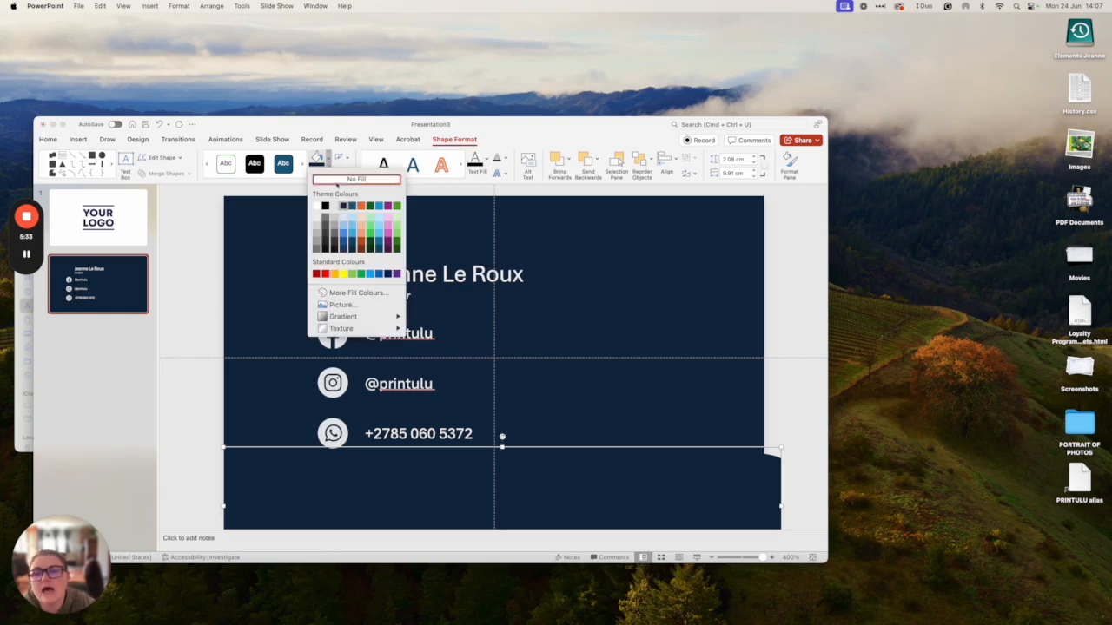
left_click(316, 219)
left_click(184, 431)
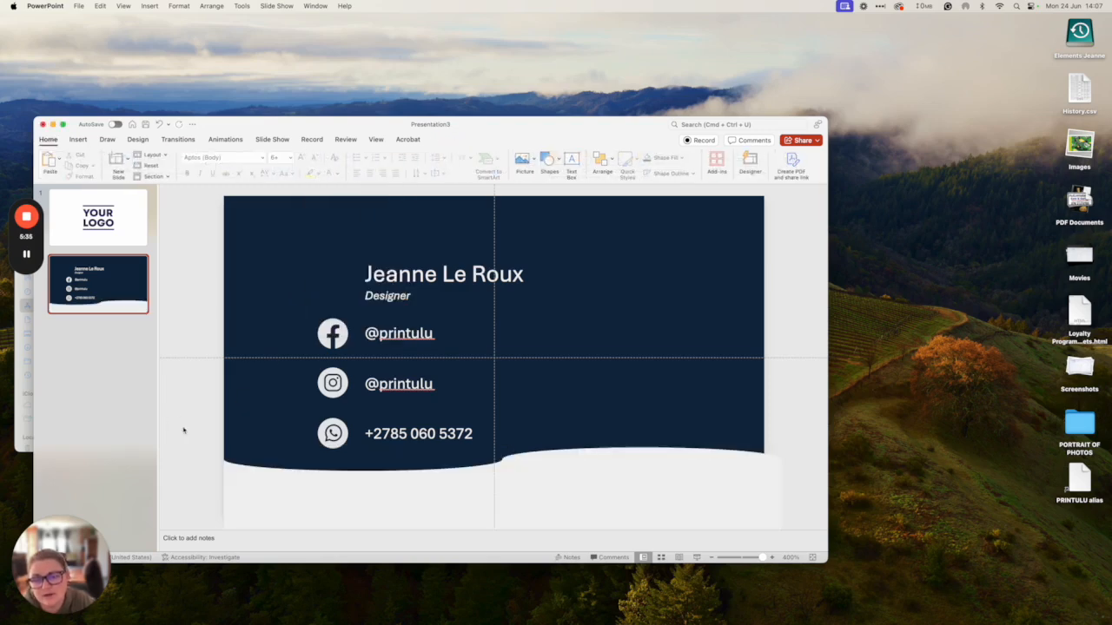
- Select the light wave shape and delete it
left_click(491, 494)
scroll(538, 489, "down", 2)
left_click_drag(615, 482, 616, 491)
key("Delete")
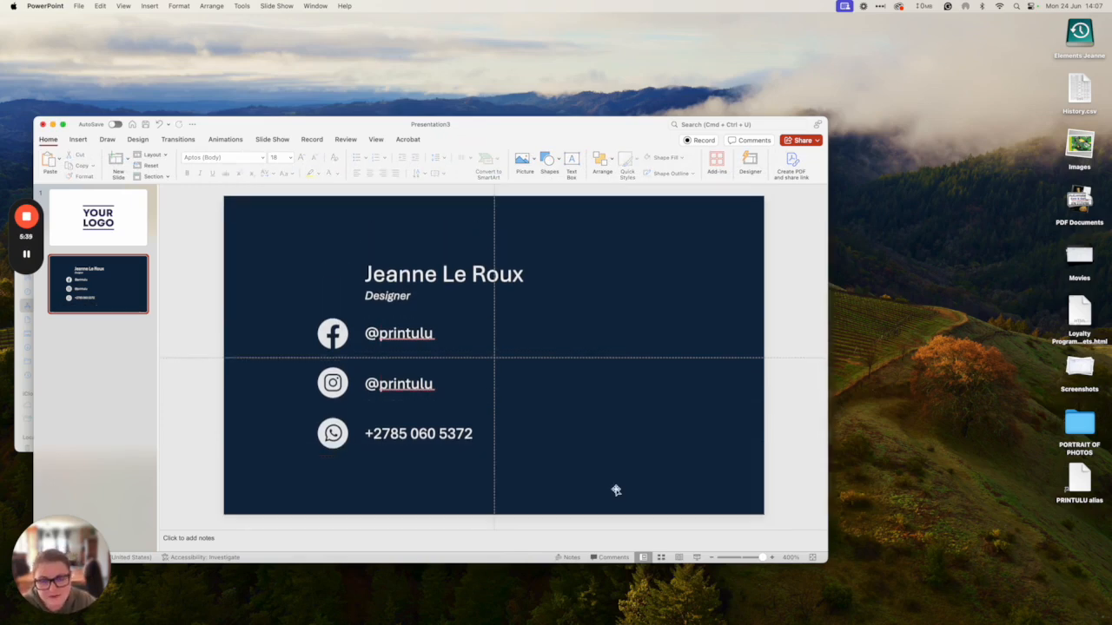
- Save As the card in PDF format under the name BUsinessCard90x50
left_click(46, 6)
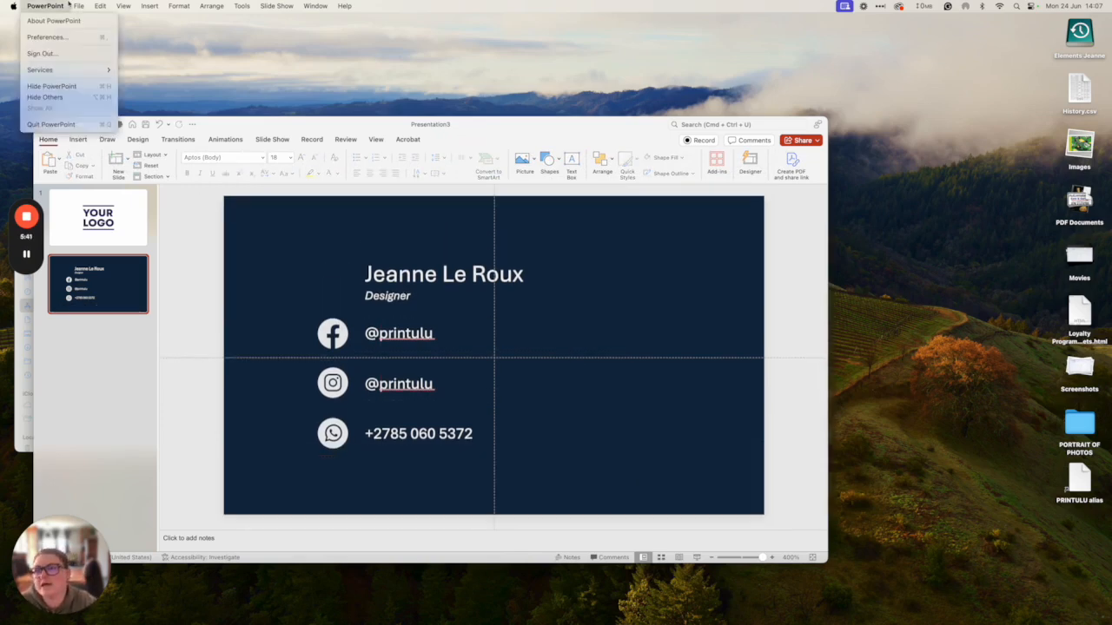
mouse_move(78, 6)
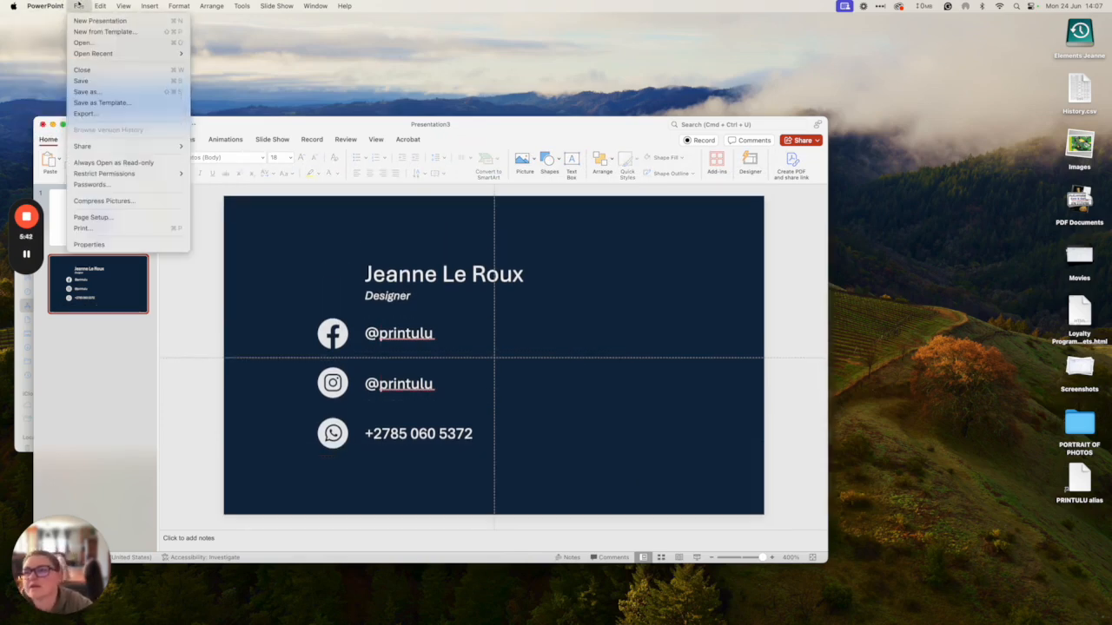
left_click(101, 91)
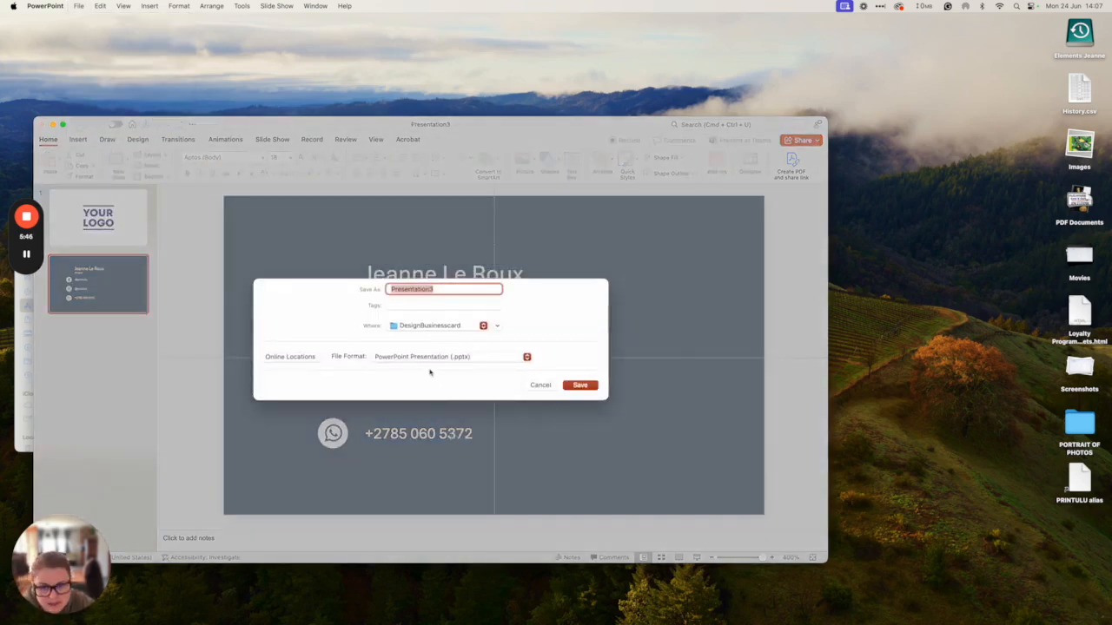
left_click(423, 369)
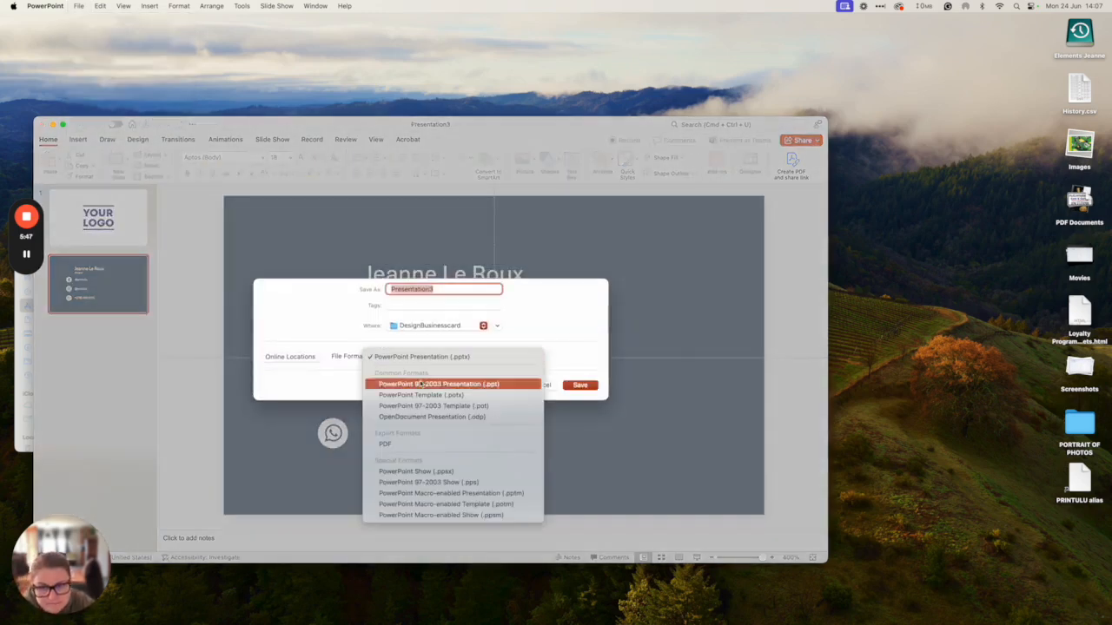
left_click(405, 441)
type("BUsinessCard90x50")
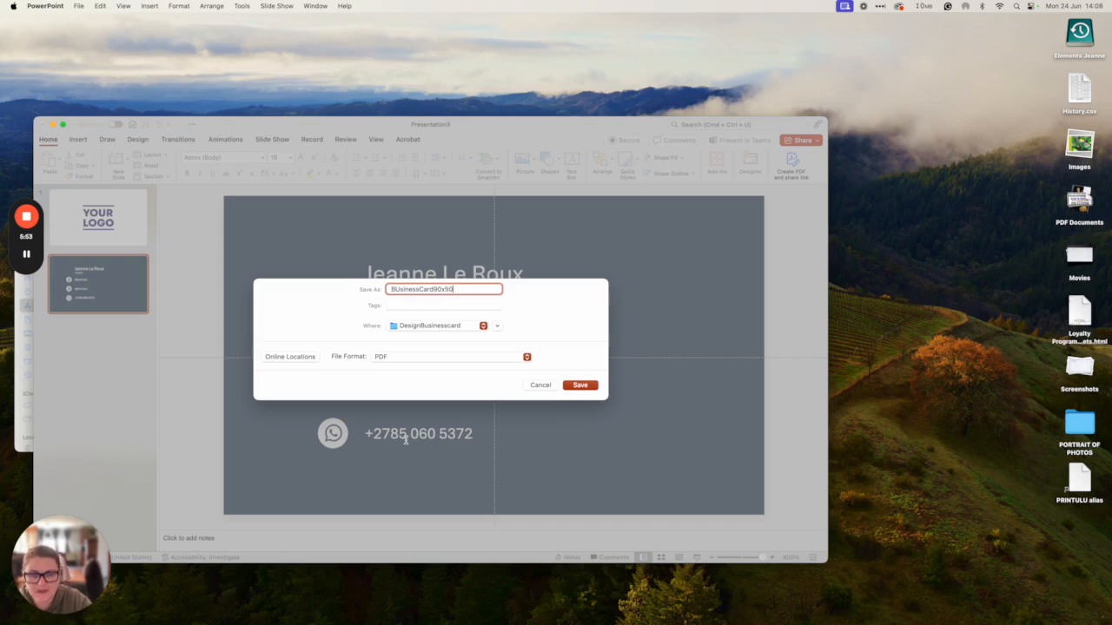
left_click(580, 385)
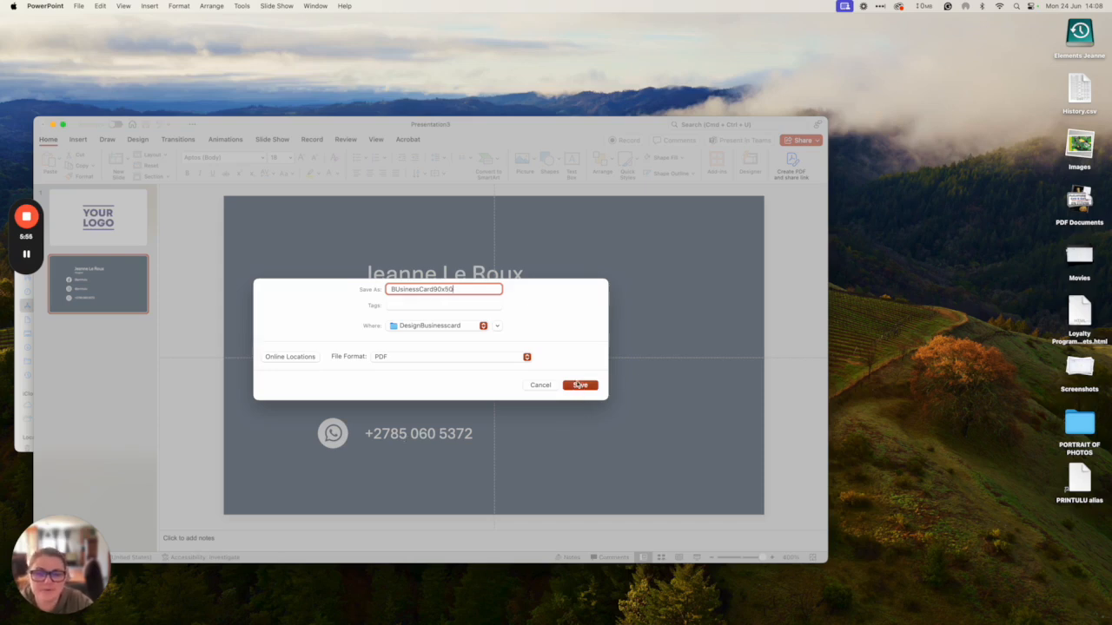
- Check the saved PDF in Finder's Downloads > DesignBusinesscard folder, then launch Google Chrome
mouse_move(64, 614)
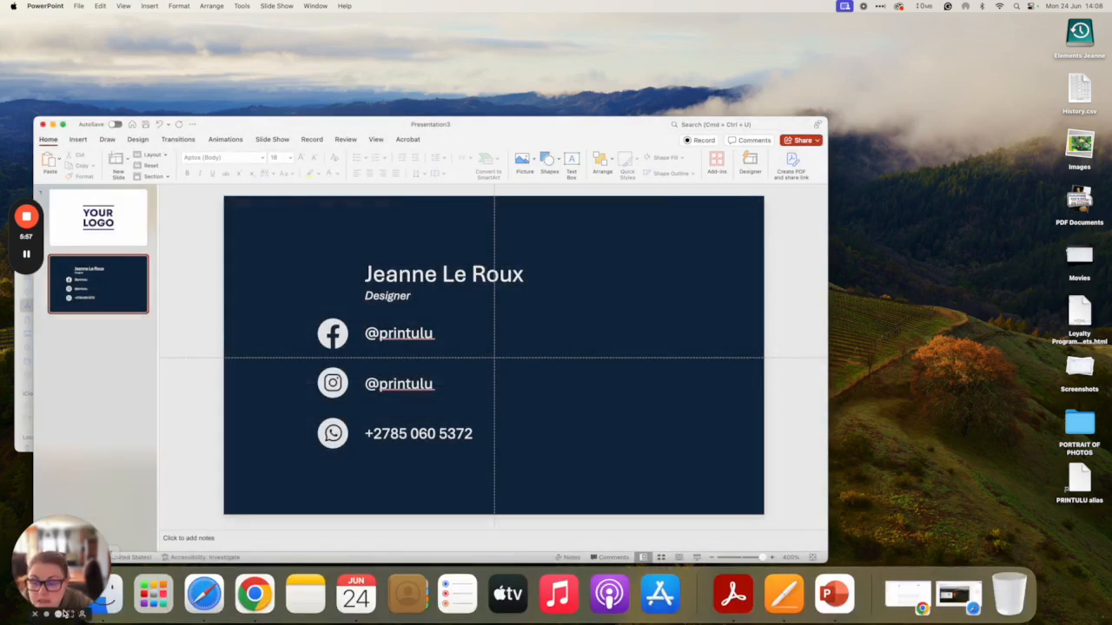
left_click(118, 610)
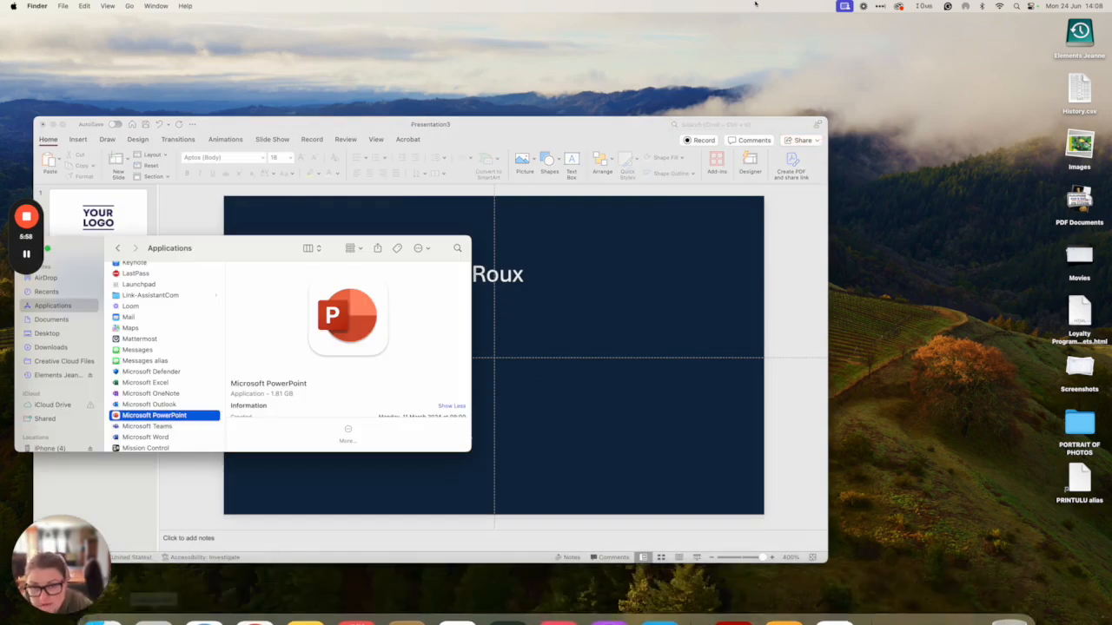
left_click(51, 348)
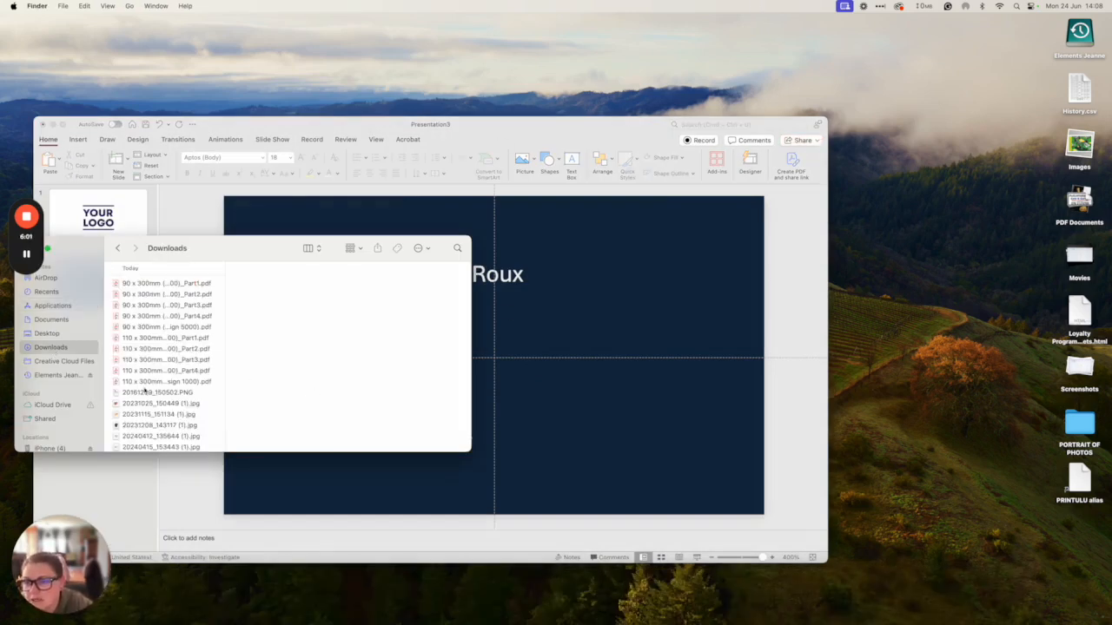
scroll(145, 392, "down", 10)
scroll(147, 389, "down", 10)
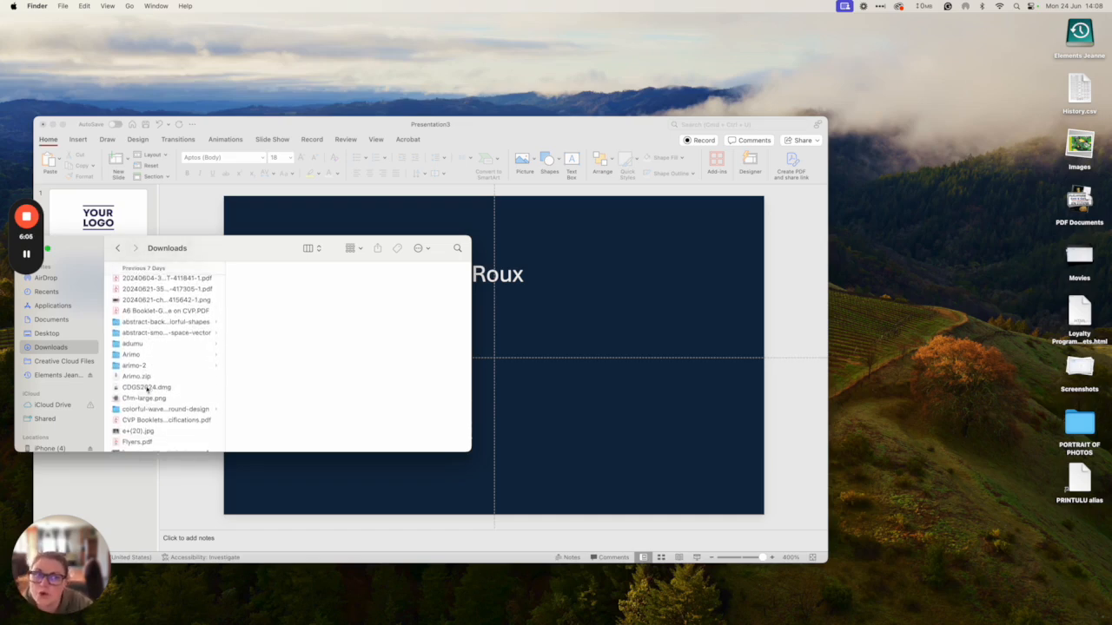
scroll(148, 390, "down", 15)
scroll(150, 394, "down", 15)
scroll(149, 394, "down", 10)
left_click(159, 344)
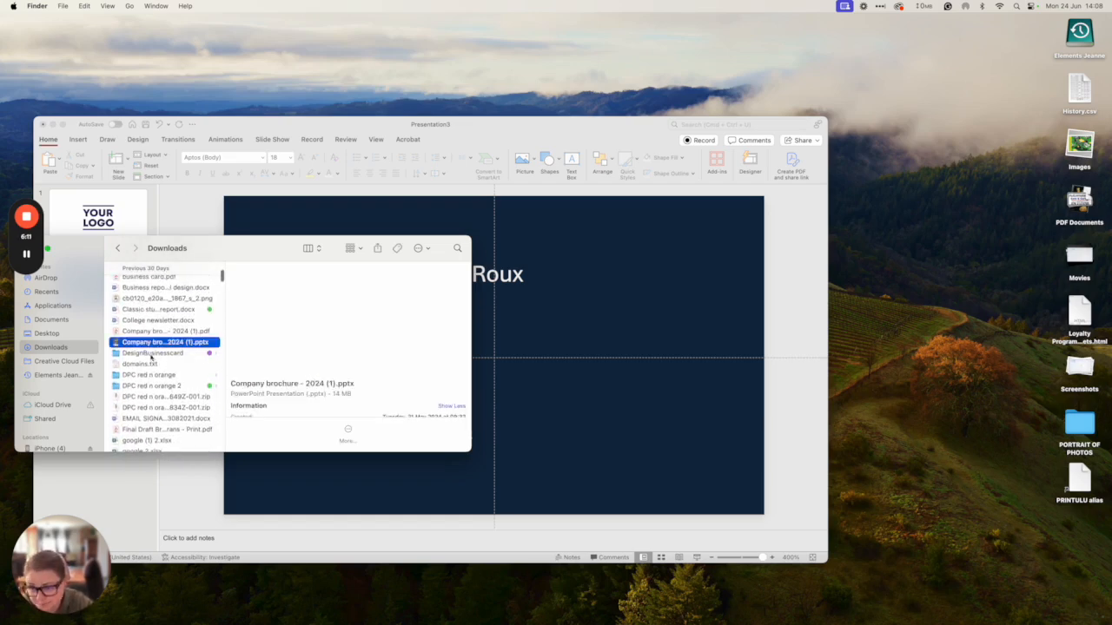
left_click(147, 354)
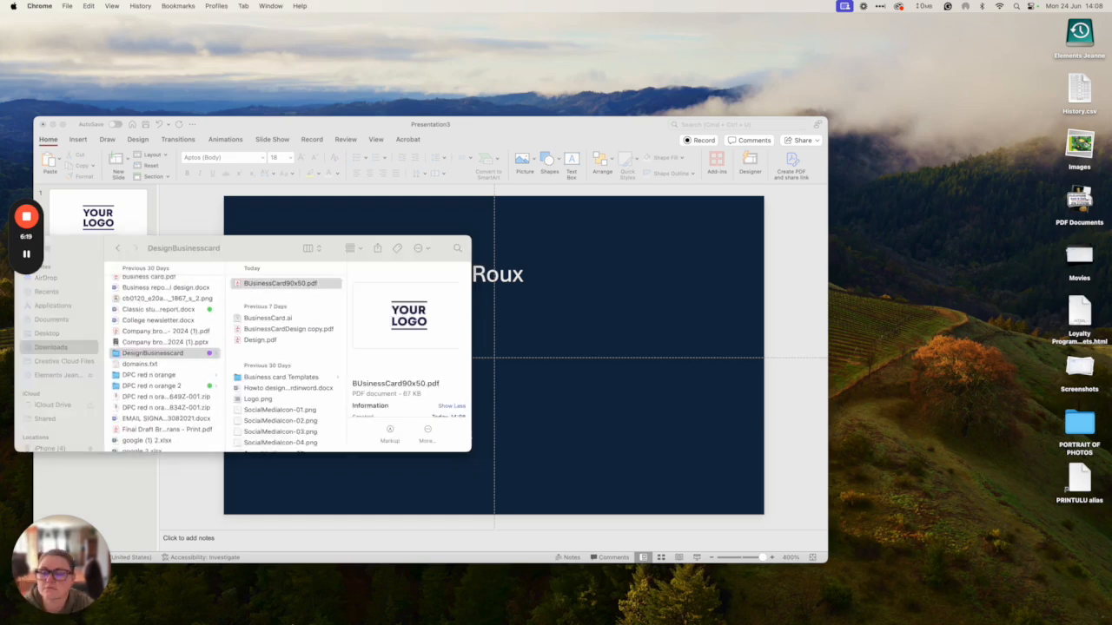
mouse_move(304, 613)
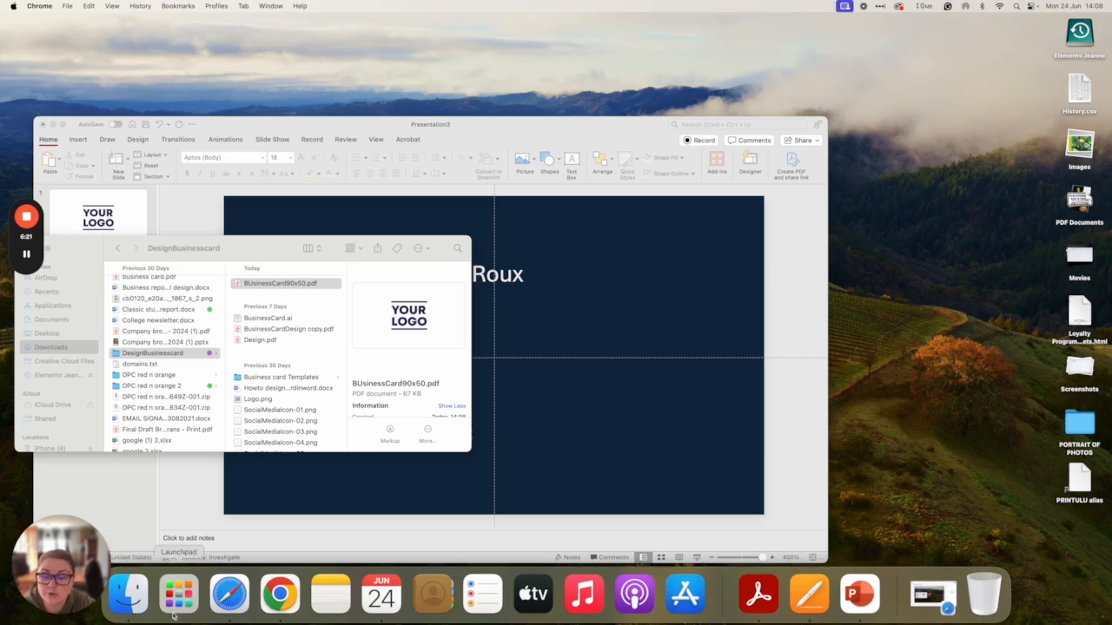
left_click(279, 594)
- Pick the Chrome profile and search Google for 'pdf rgb to cmyk converter'
left_click(600, 252)
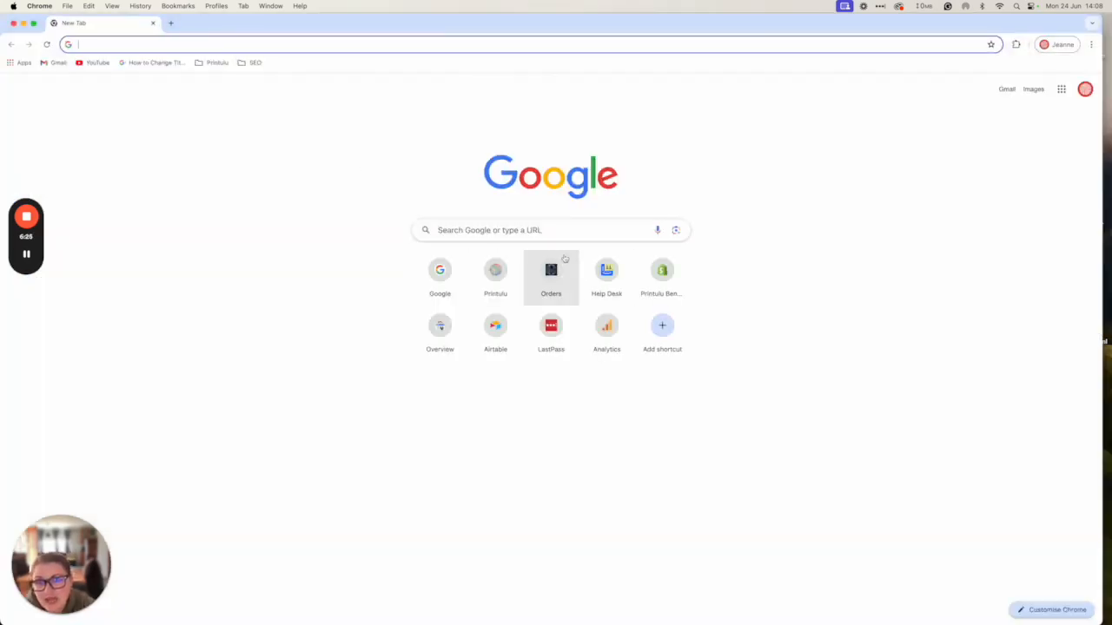
left_click(541, 229)
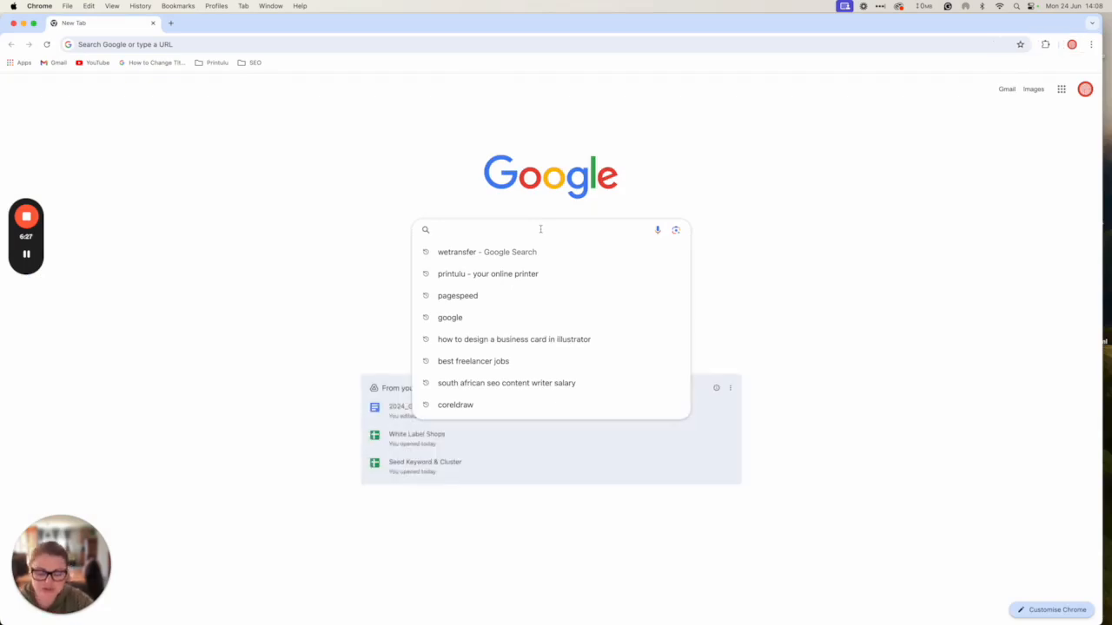
type("pdf r")
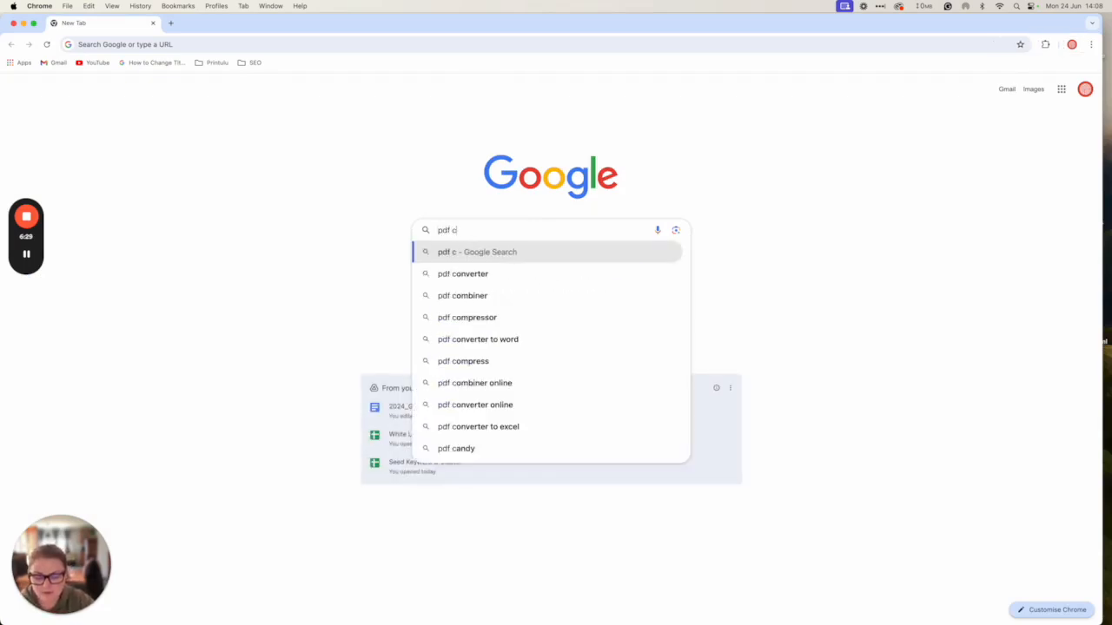
type("gb")
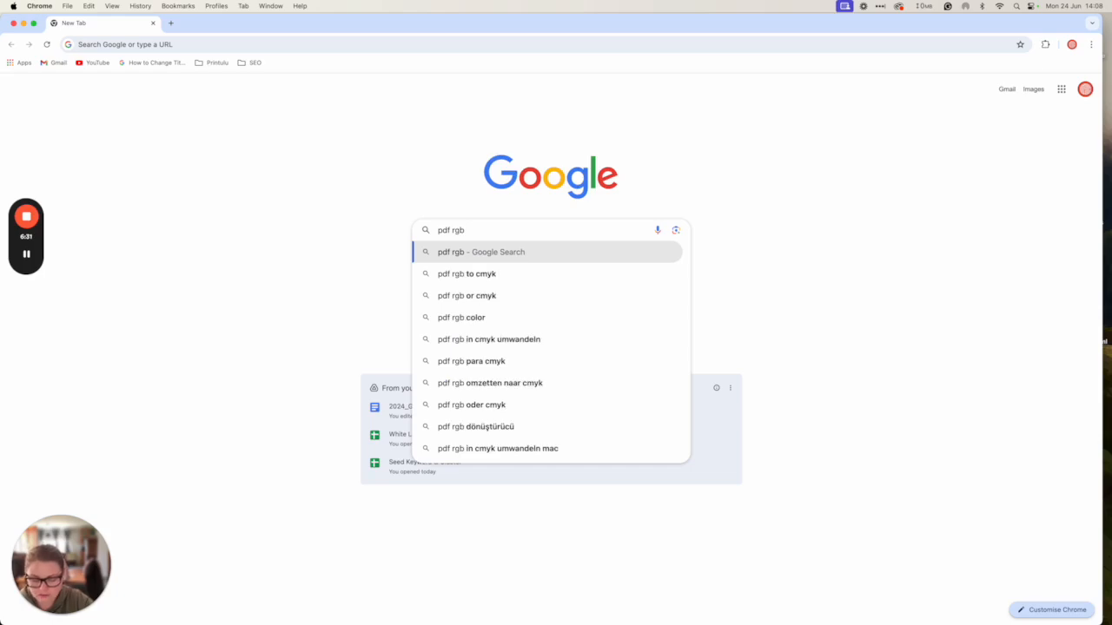
type(" to cmyk ")
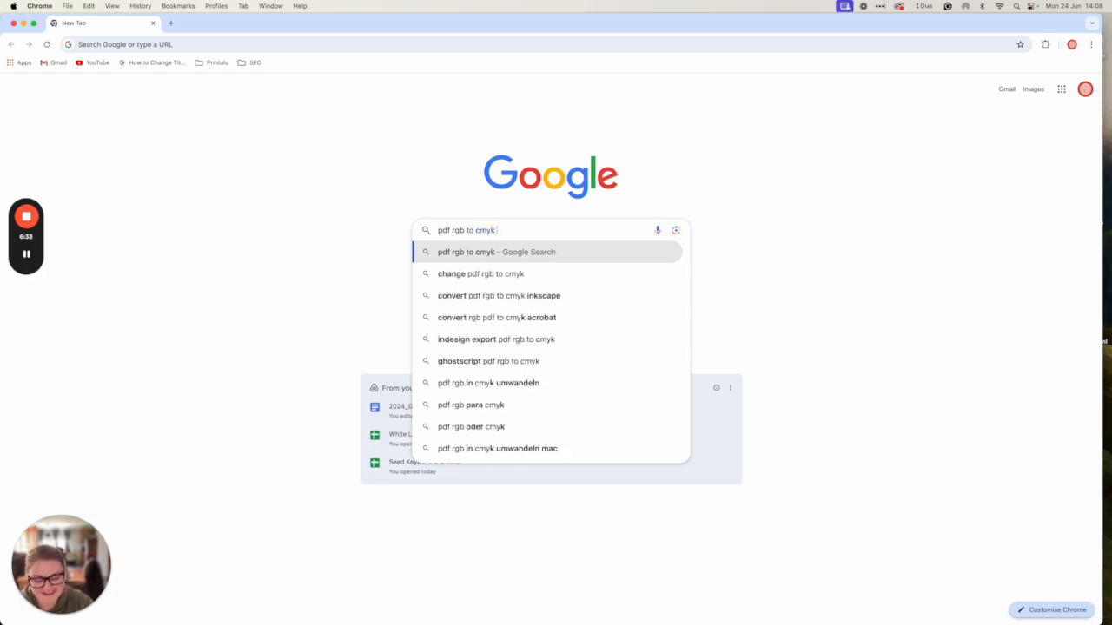
type("converter")
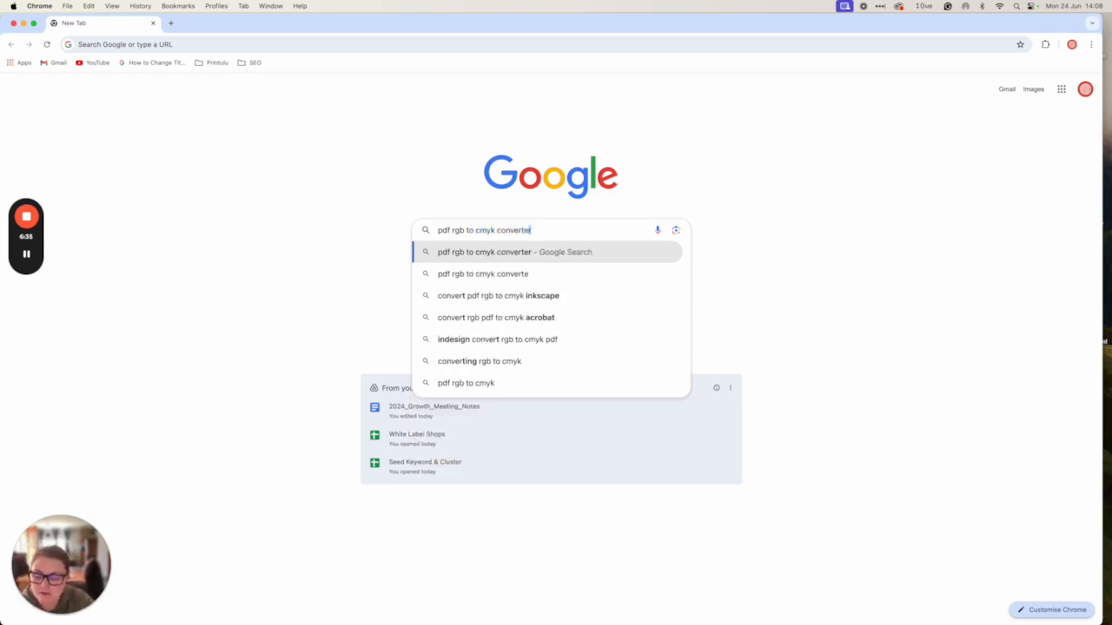
key("Return")
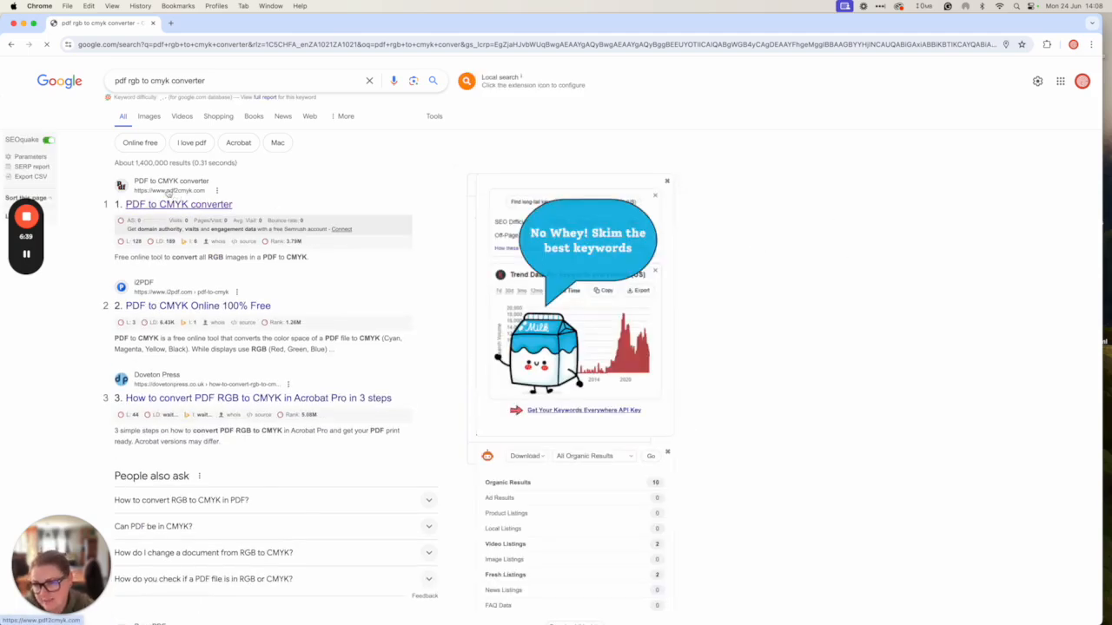
- Open pdf2cmyk.com and upload BUsinessCard90x50.pdf from the DesignBusinesscard folder
left_click(162, 206)
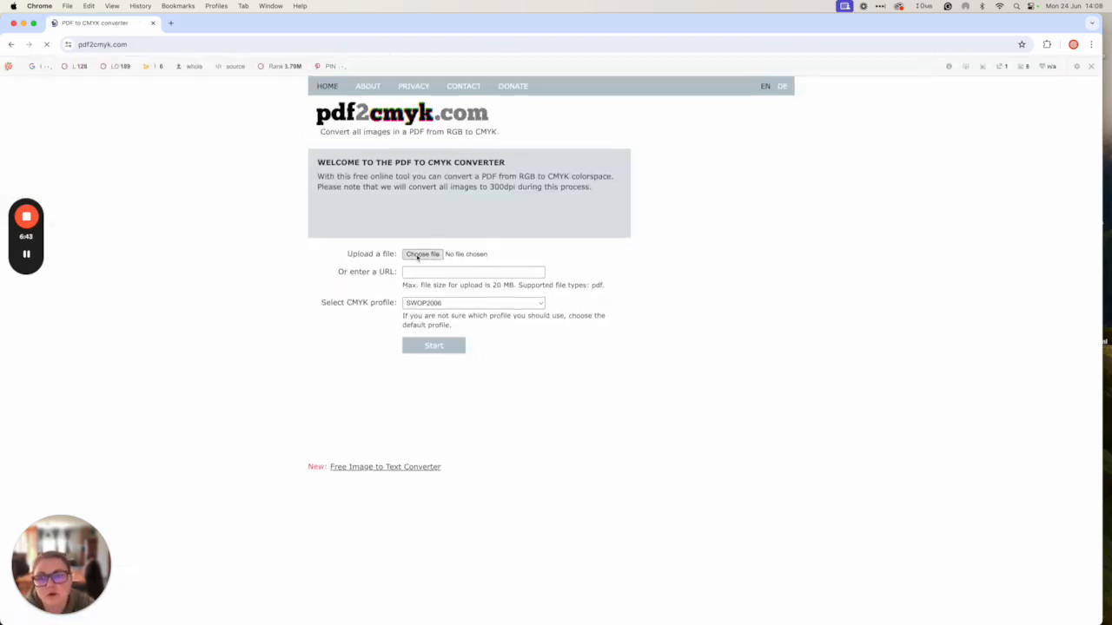
left_click(417, 255)
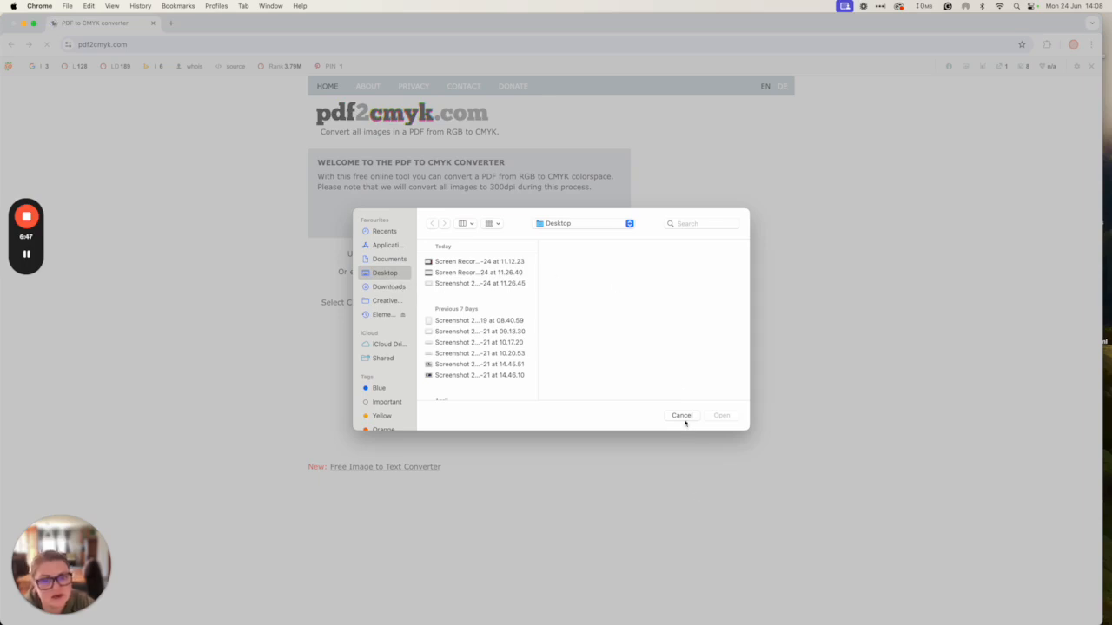
left_click(388, 287)
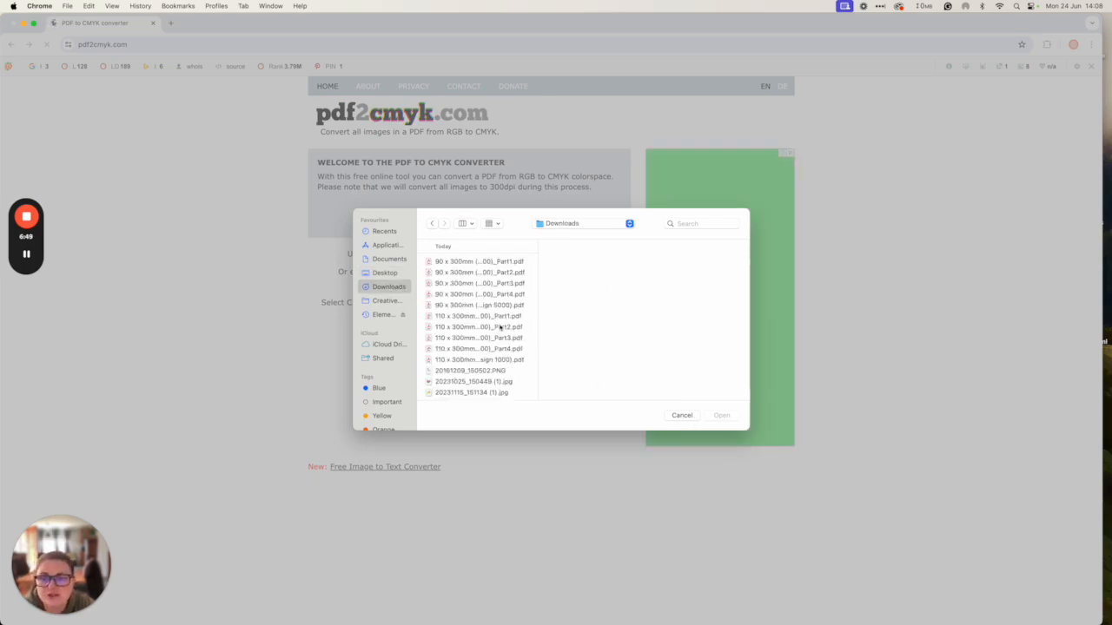
scroll(504, 327, "up", 4)
left_click(486, 332)
double_click(593, 263)
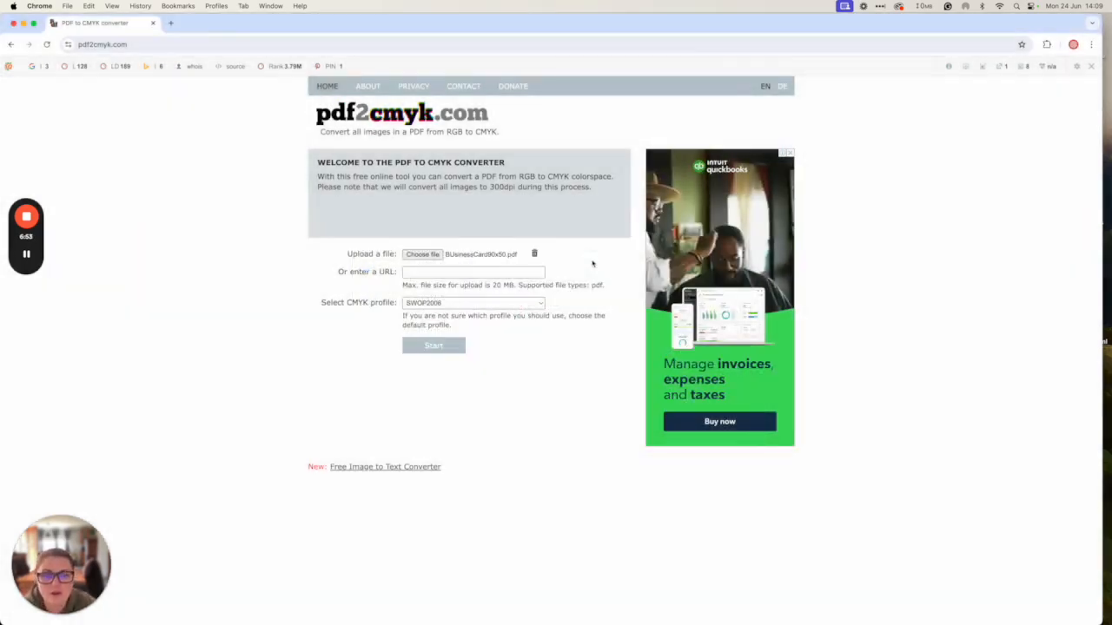
- Convert with the US Web Coated SWOP v2 profile, download the result, and return to Finder
left_click(450, 304)
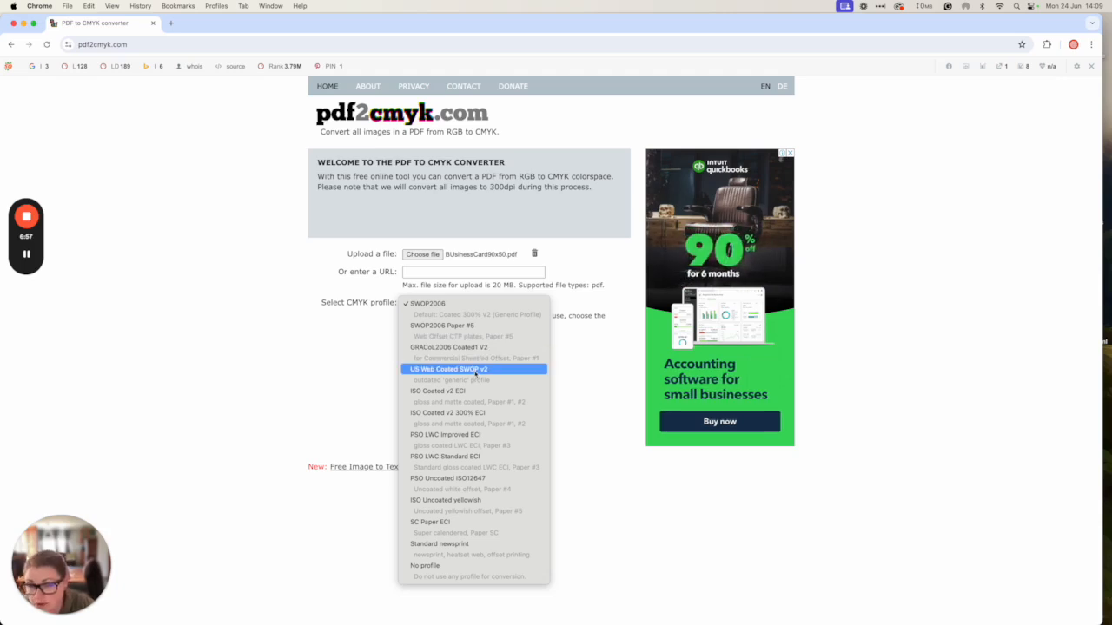
left_click(472, 372)
left_click(450, 347)
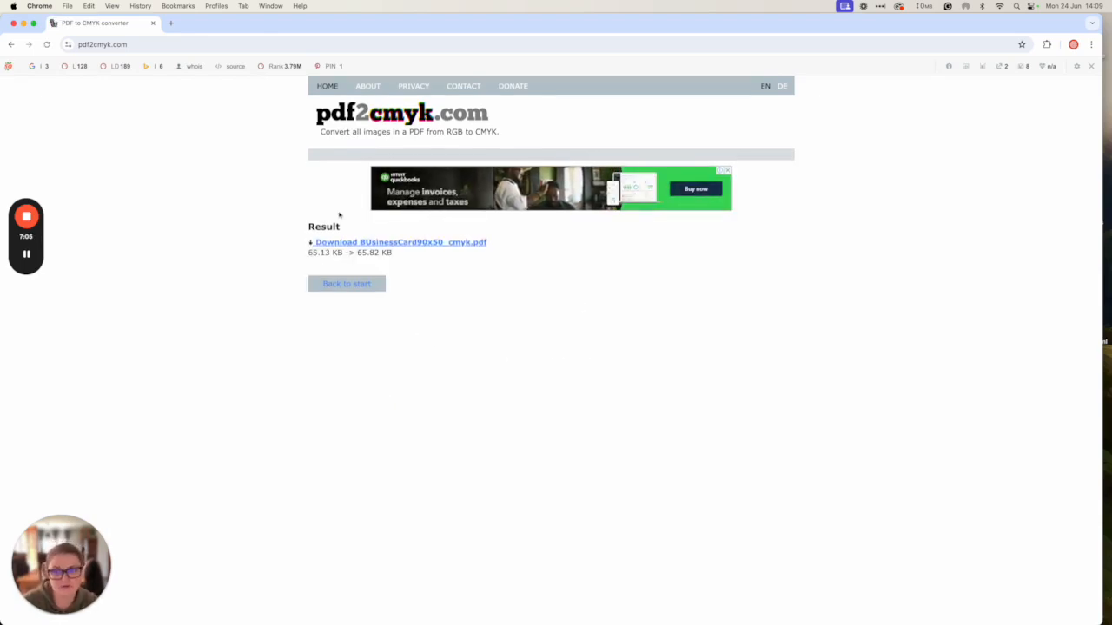
left_click(341, 245)
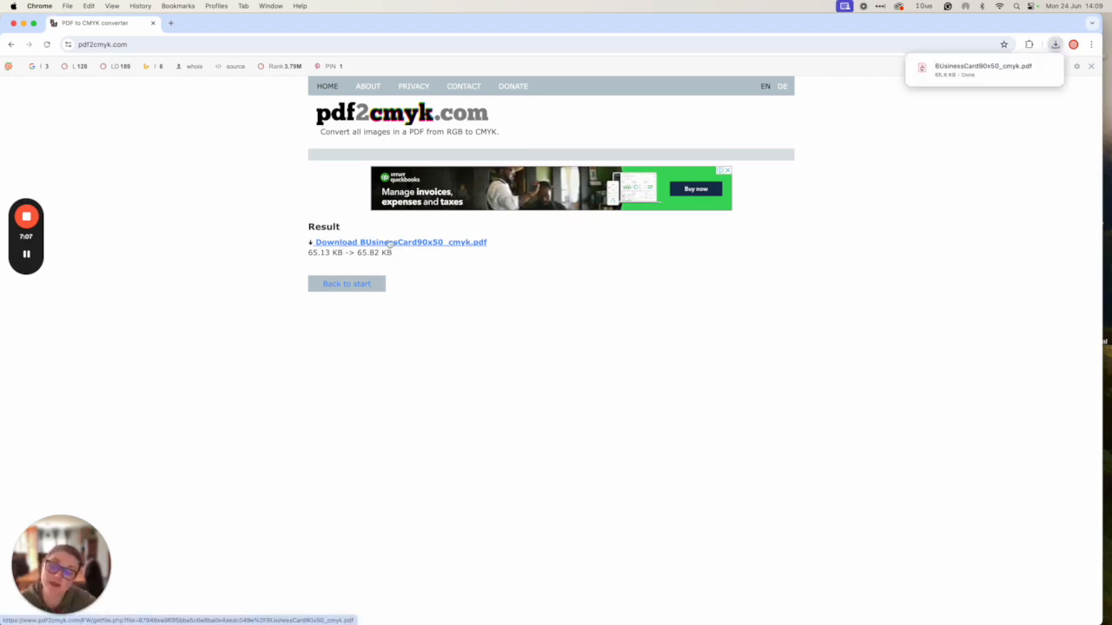
mouse_move(382, 608)
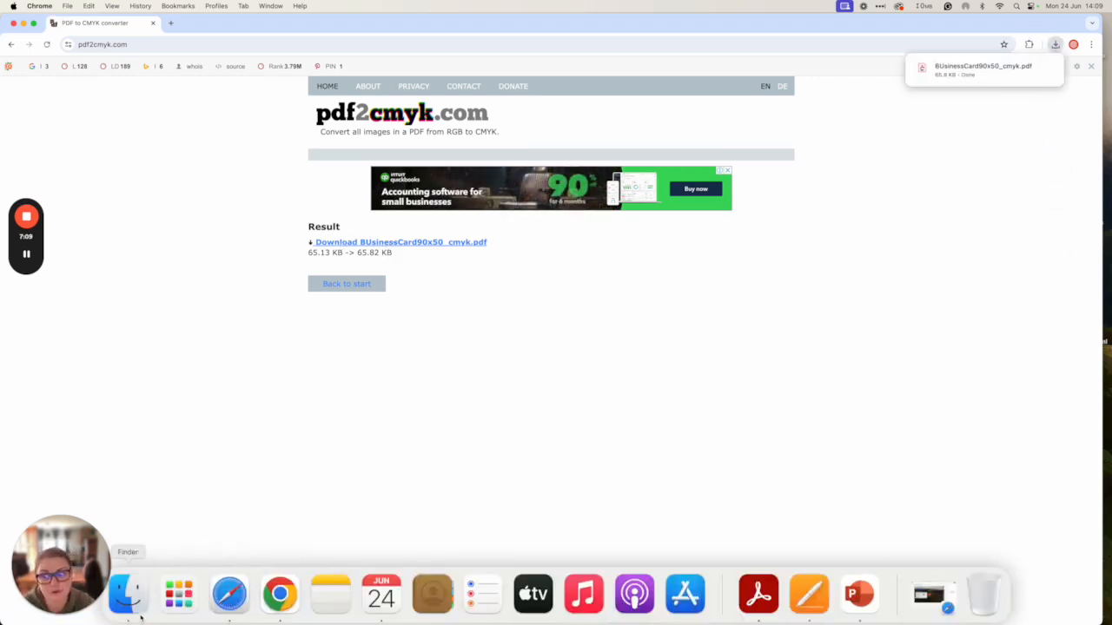
left_click(126, 599)
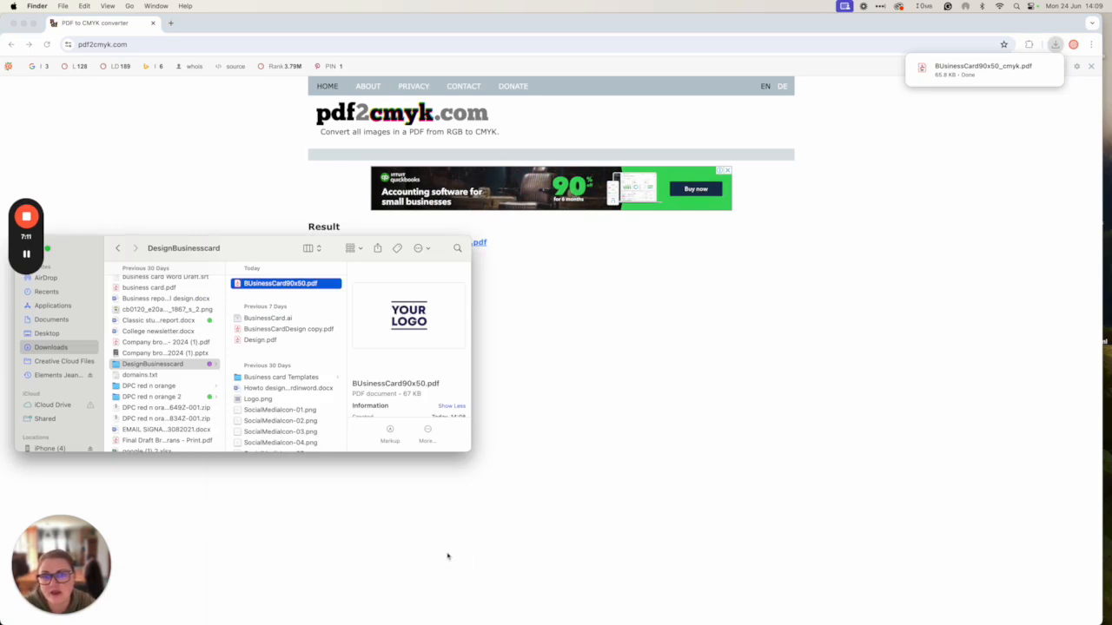